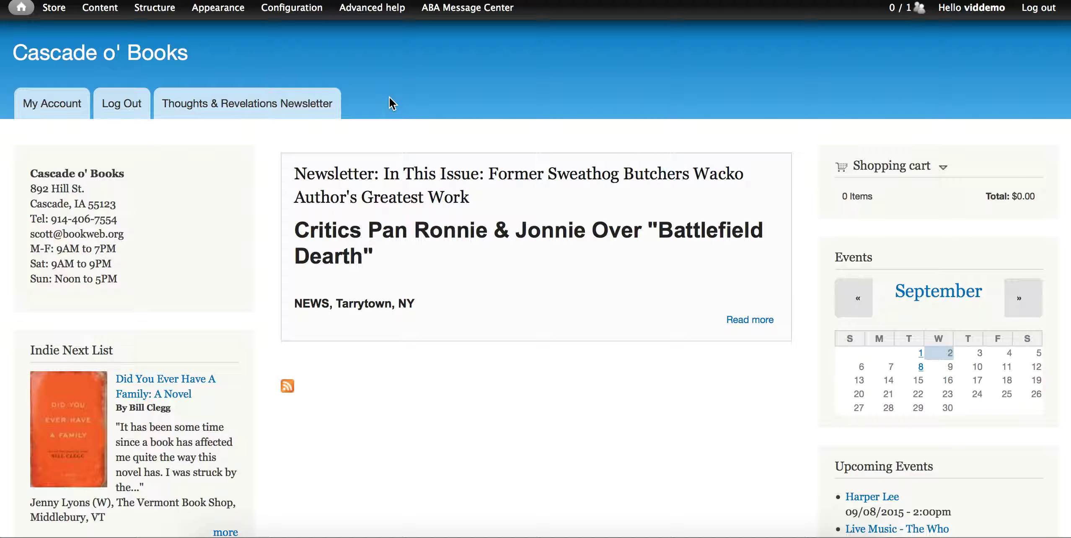
# Open the configuration of the store info block that shows the shop's address and opening hours.
pyautogui.moveTo(227, 187)
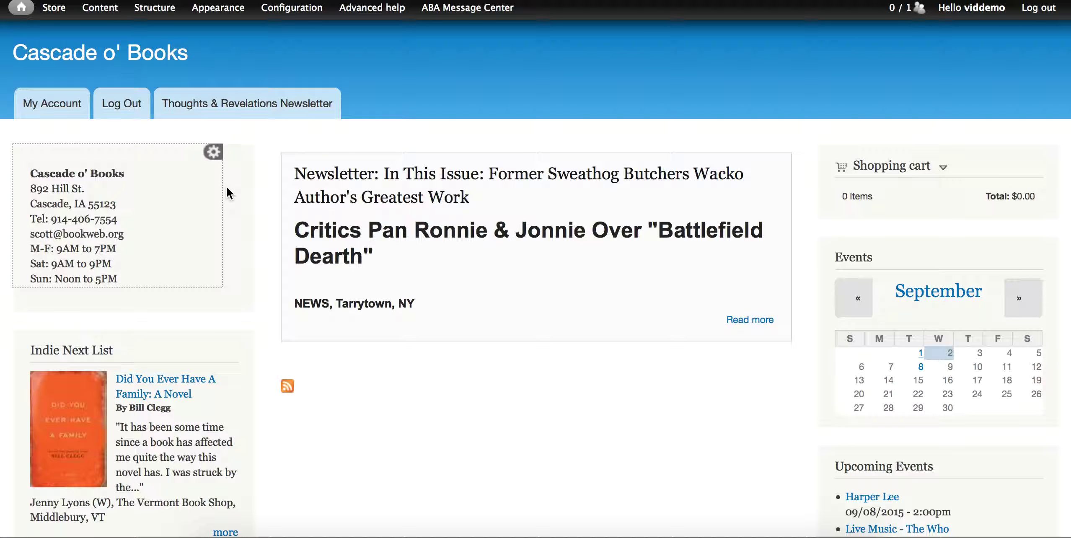
pyautogui.click(212, 153)
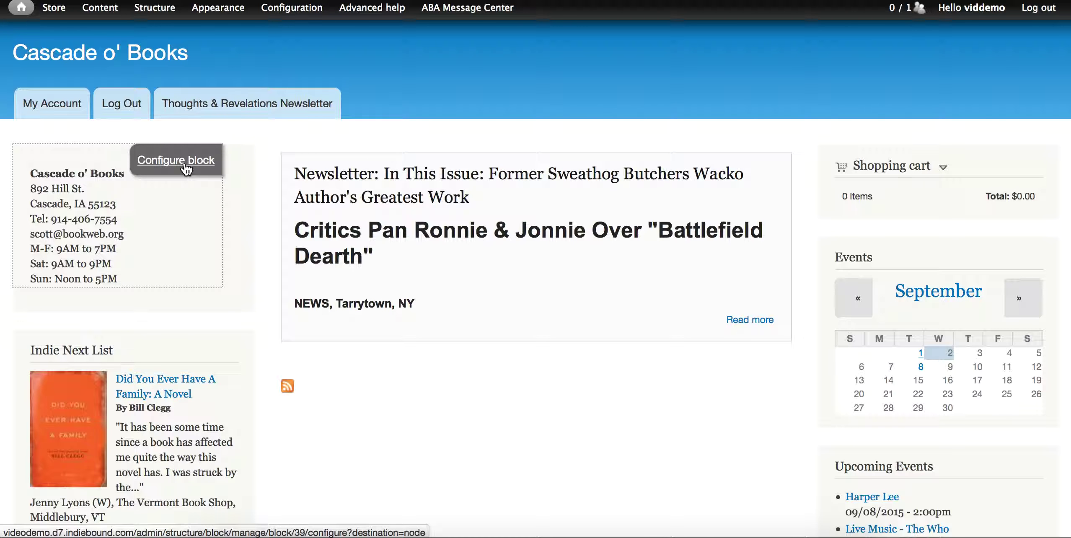
pyautogui.click(185, 165)
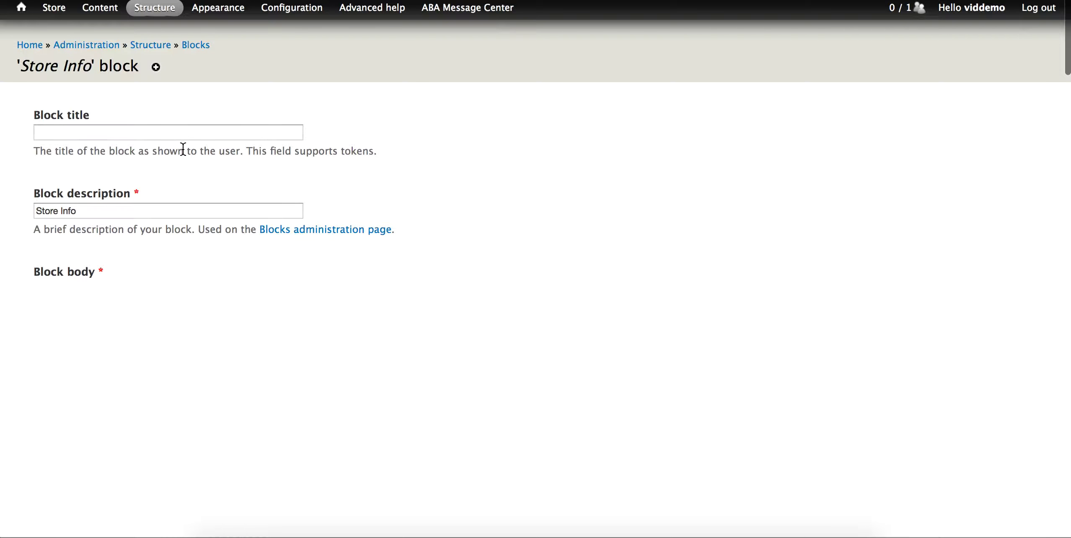
pyautogui.moveTo(155, 7)
pyautogui.moveTo(152, 34)
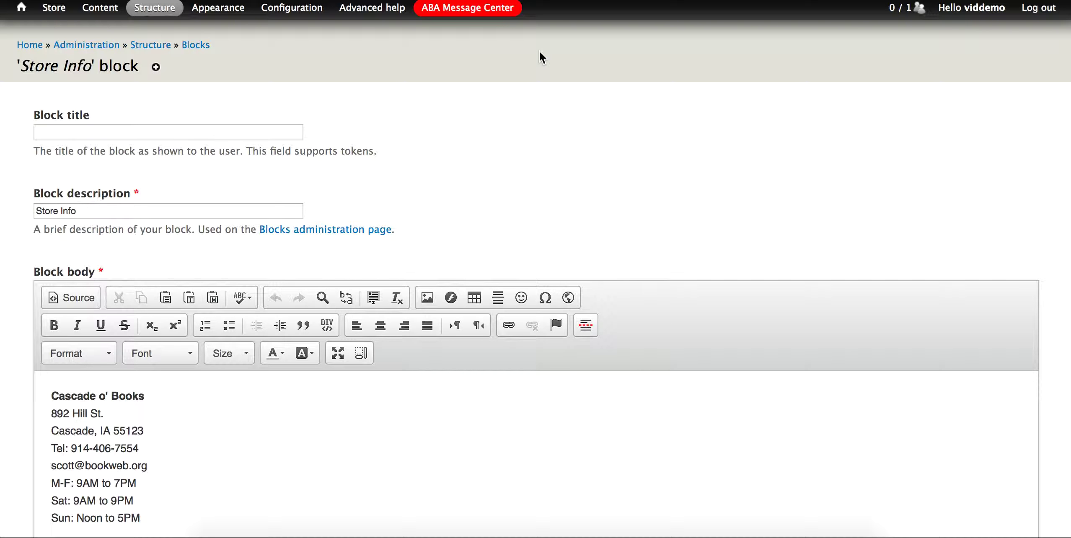
# Add an empty line above the bold store name in the block body and place the cursor on it.
pyautogui.scroll(-3, 424, 278)
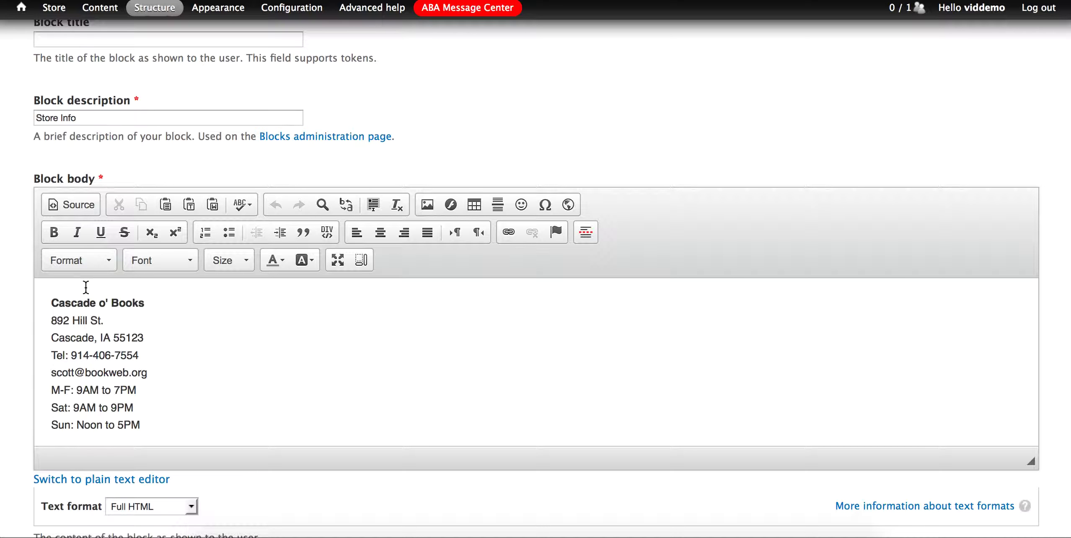
pyautogui.click(52, 291)
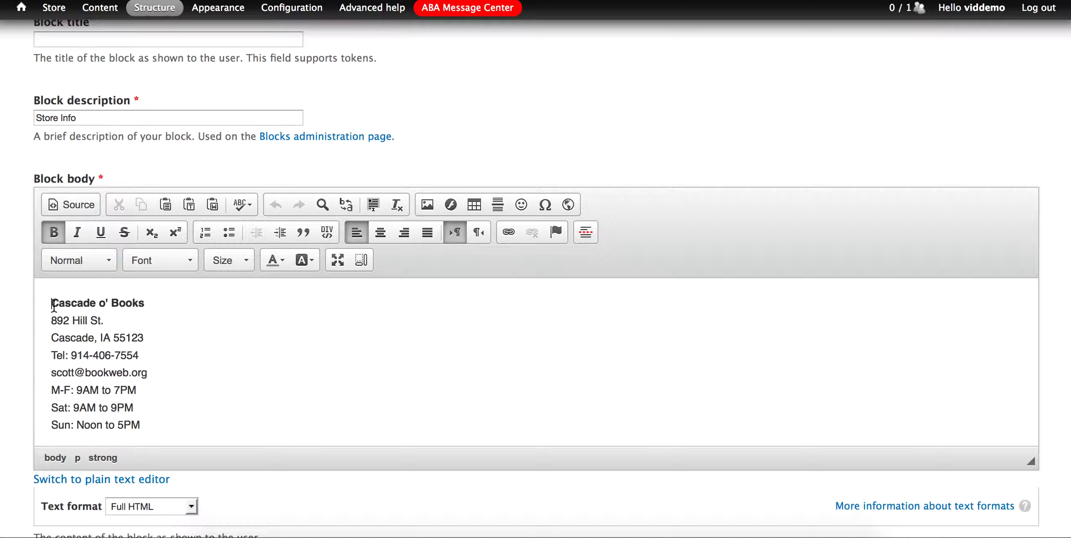
pyautogui.press('Return')
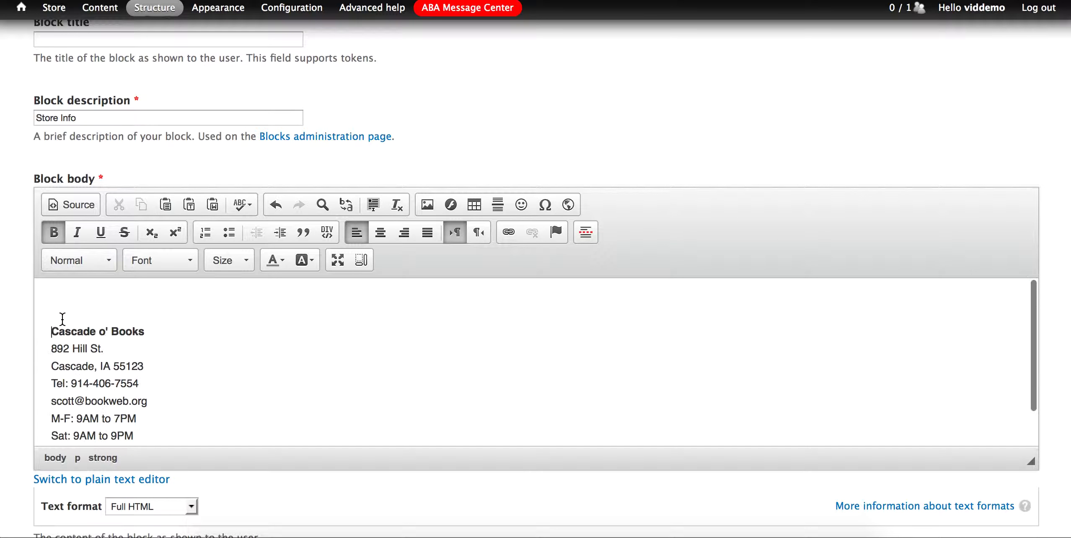
pyautogui.press('Up')
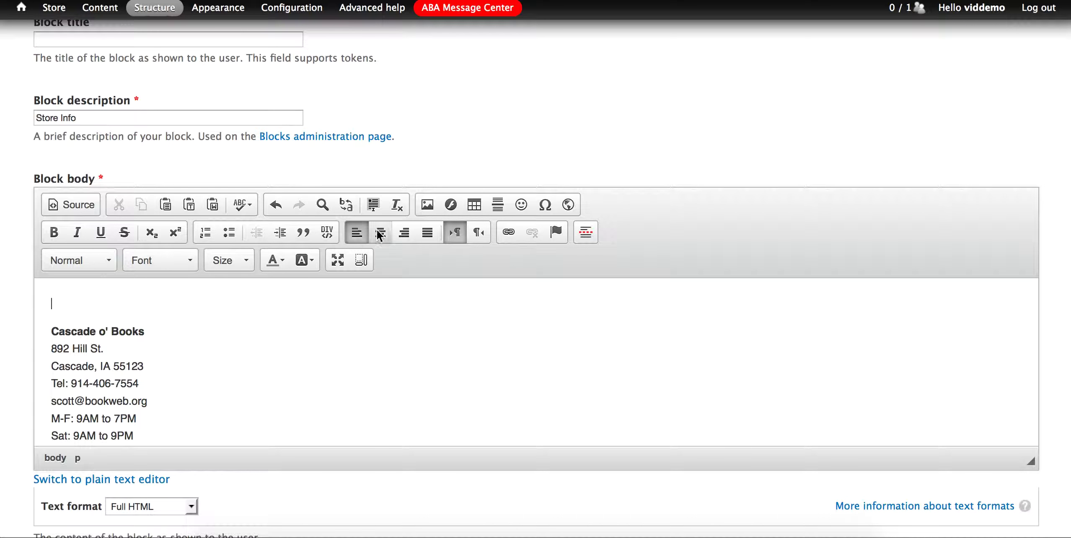
# Start inserting an image on the empty line, browse the server's files and preview HalTyne.jpg.
pyautogui.click(424, 204)
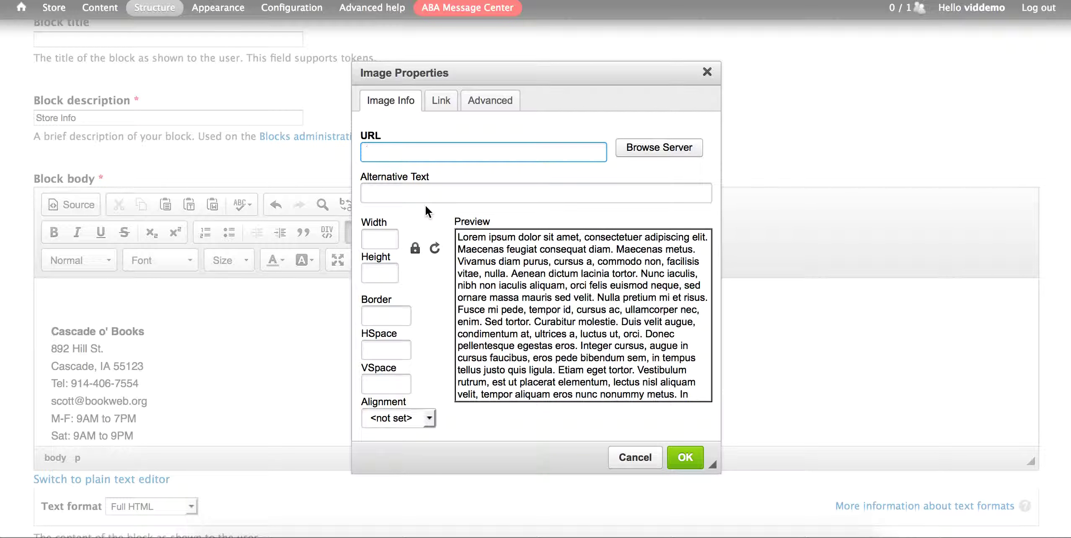
pyautogui.click(676, 151)
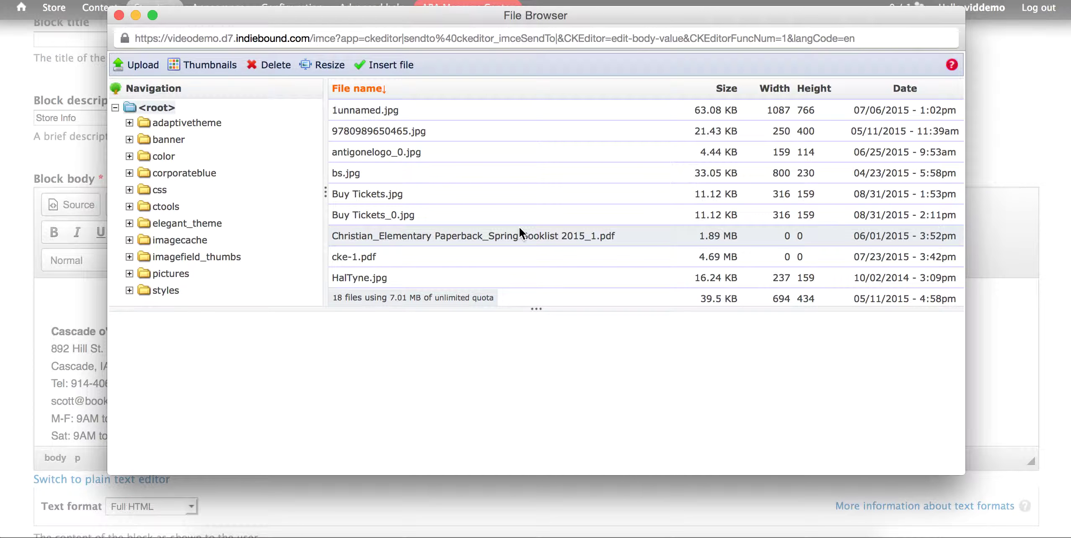
pyautogui.scroll(-1, 518, 226)
pyautogui.click(508, 272)
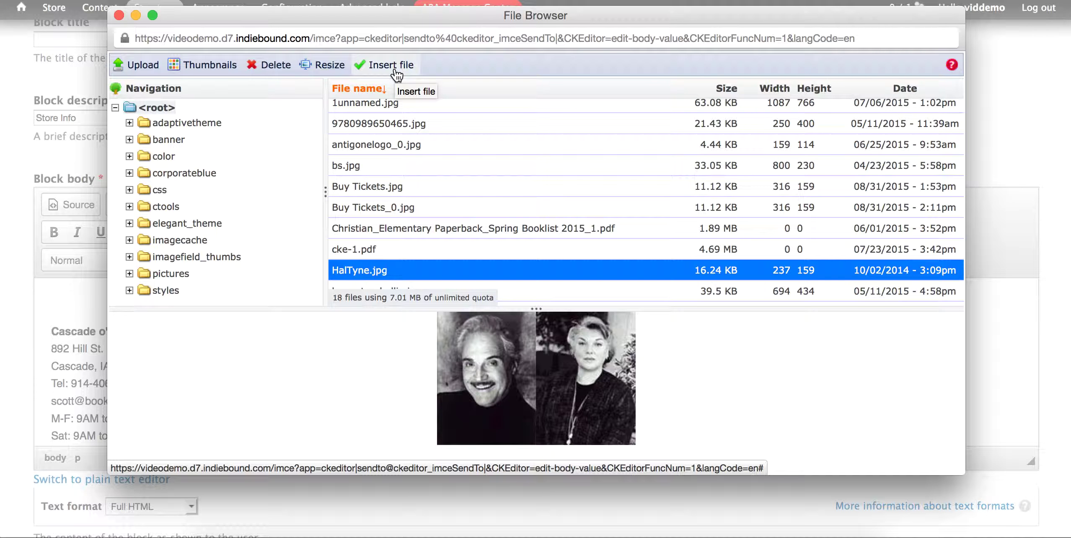
# Upload Cascade8.JPG from the Desktop to the server and use it as the image source.
pyautogui.click(140, 67)
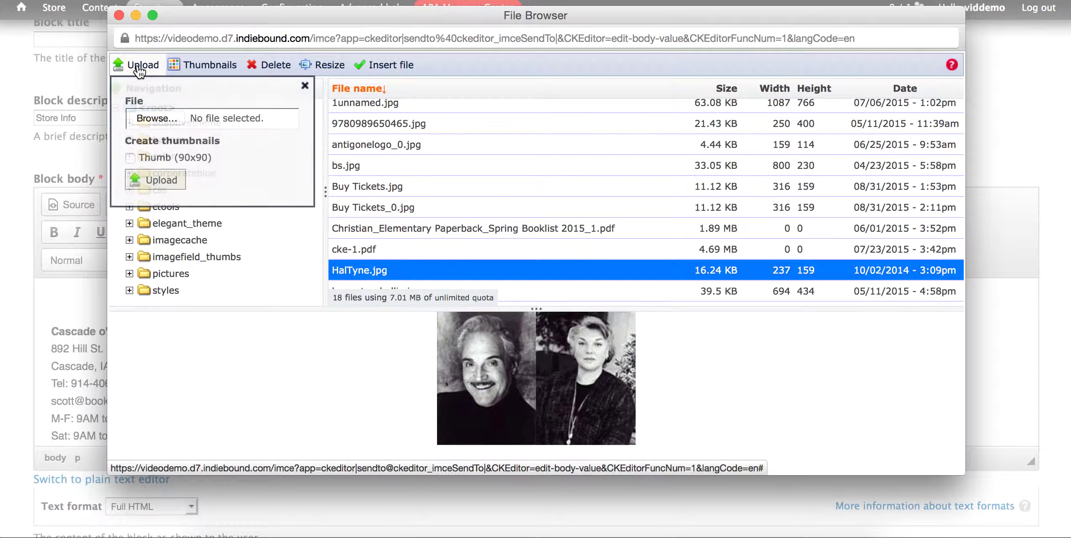
pyautogui.click(150, 119)
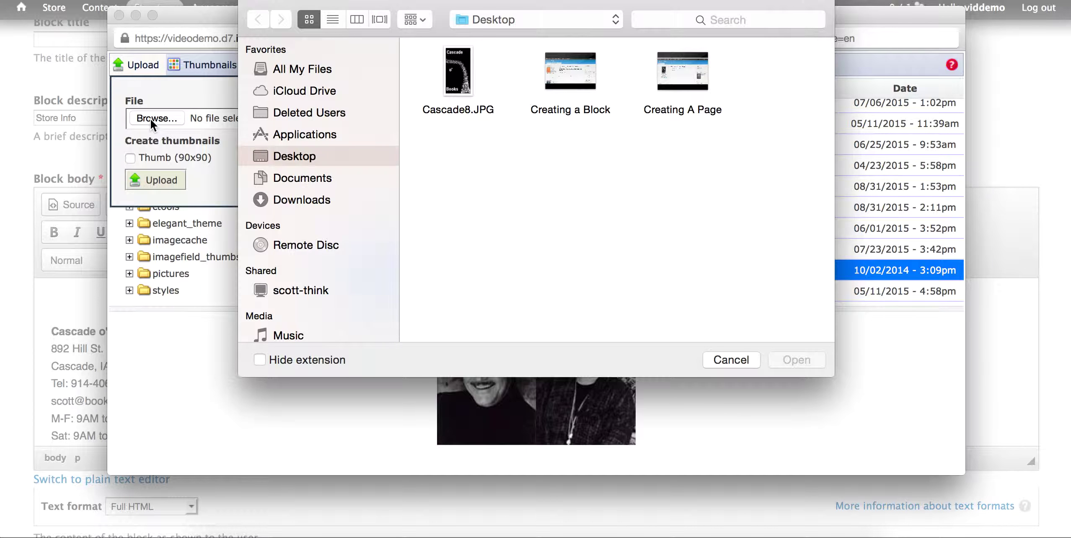
pyautogui.click(457, 82)
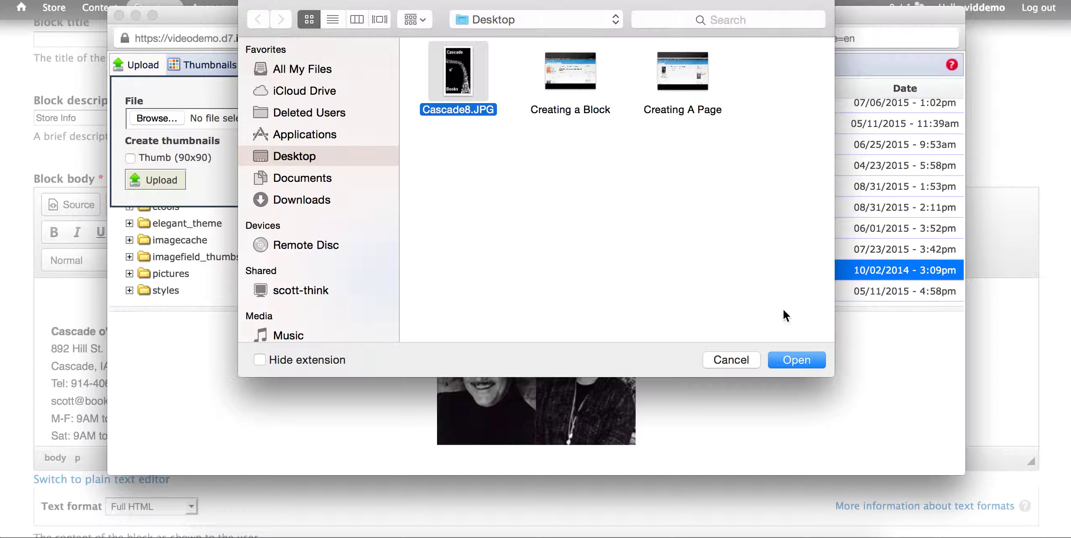
pyautogui.click(790, 359)
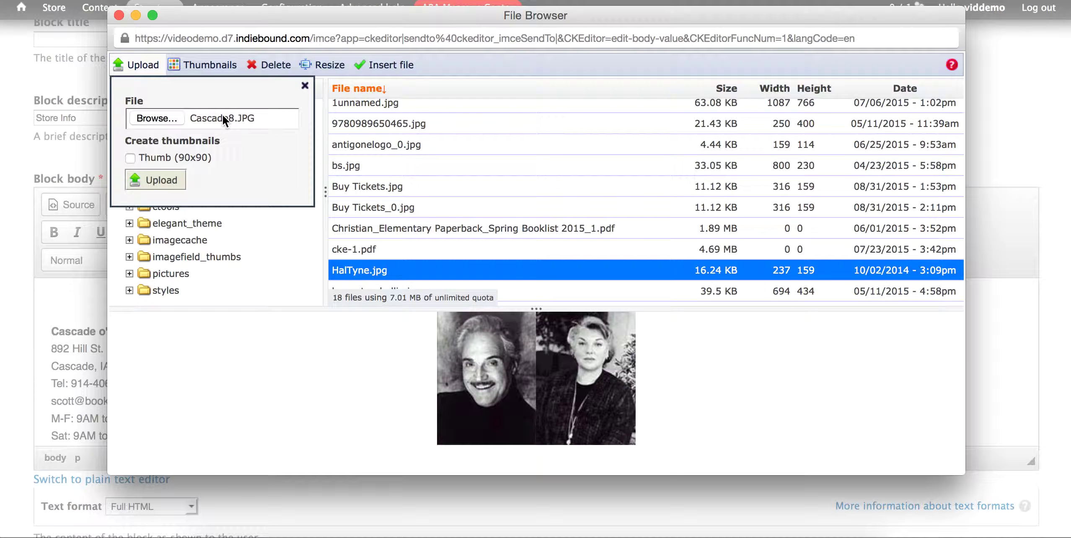
pyautogui.click(159, 181)
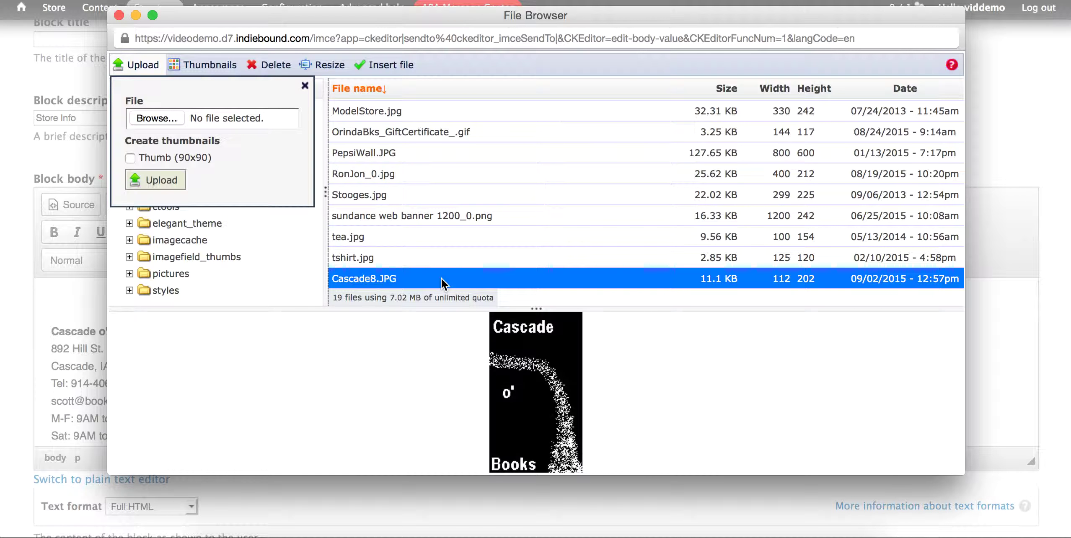
pyautogui.click(384, 69)
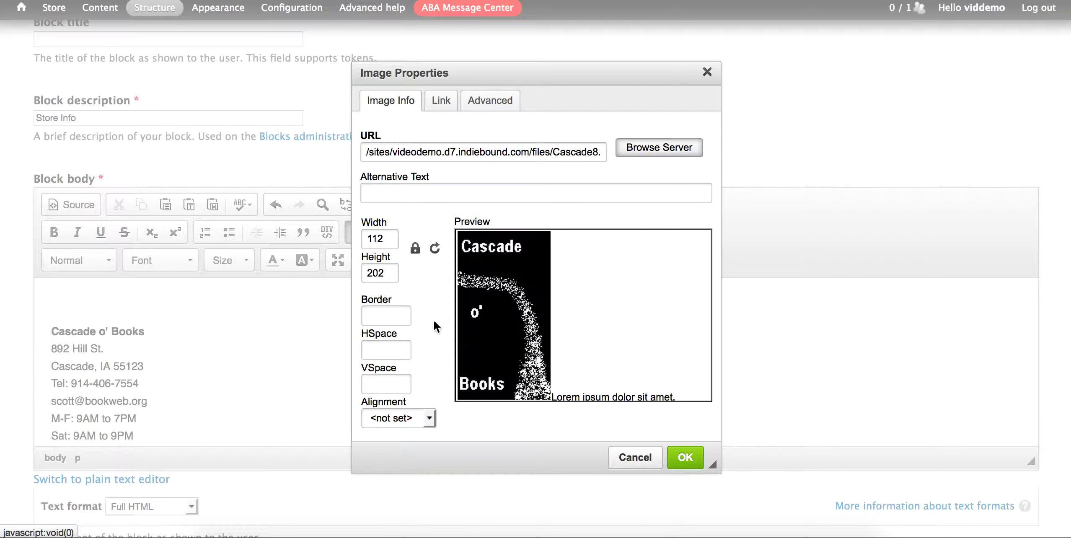
# Try a border of 5 on the logo image, and set its border to 0 instead.
pyautogui.click(391, 271)
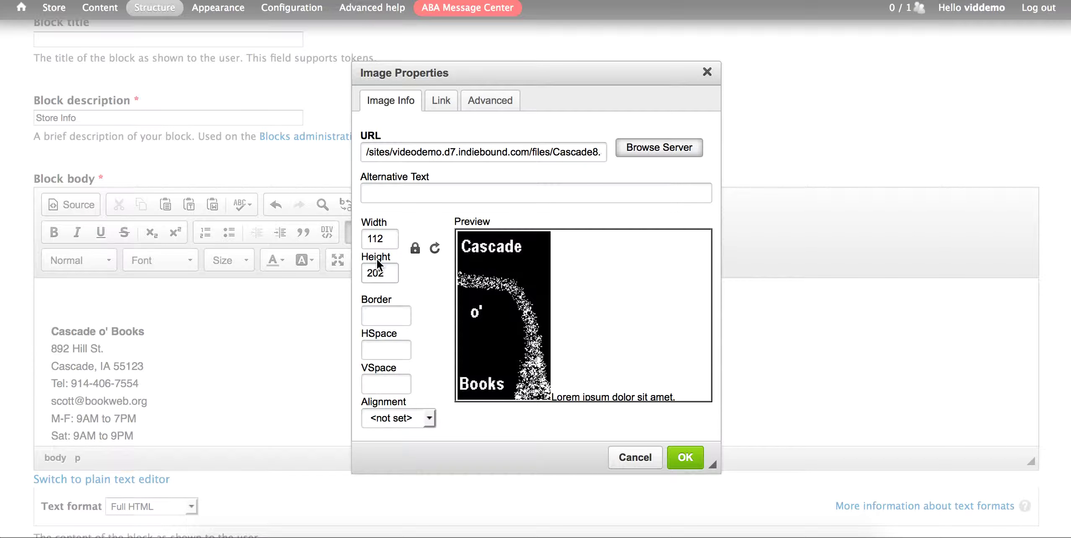
pyautogui.scroll(-1, 424, 272)
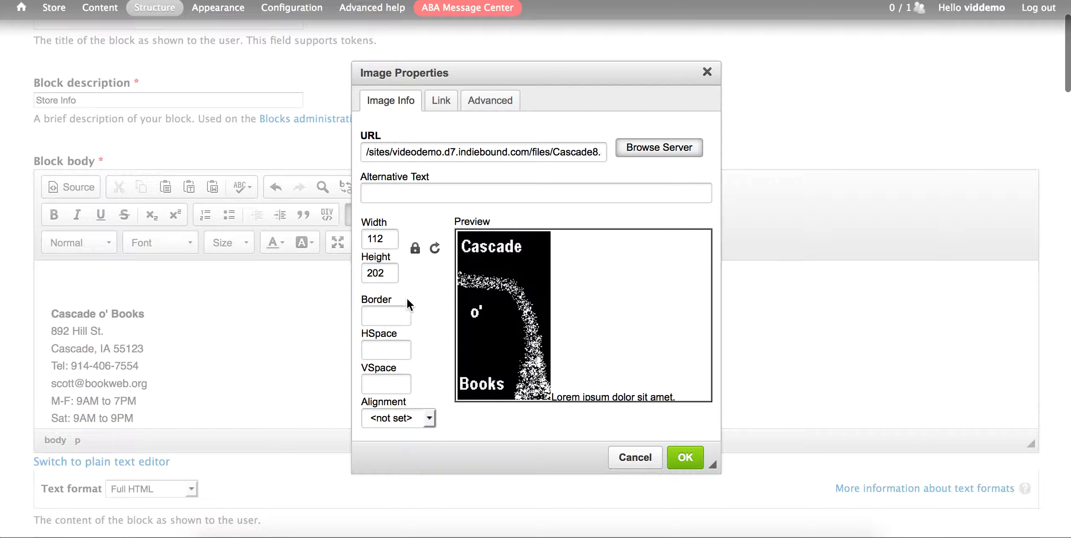
pyautogui.click(397, 317)
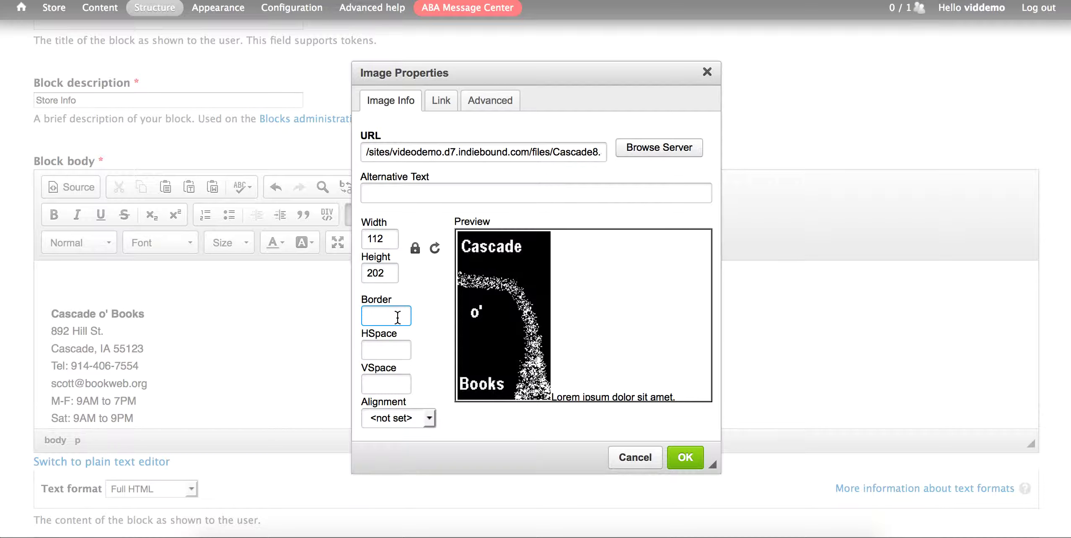
pyautogui.write('5')
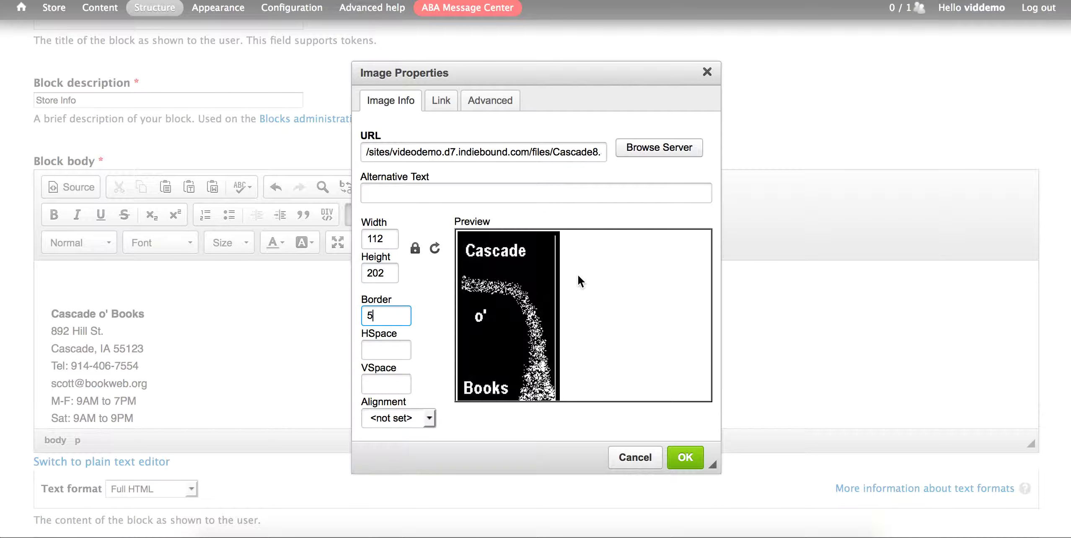
pyautogui.press('BackSpace')
pyautogui.write('0')
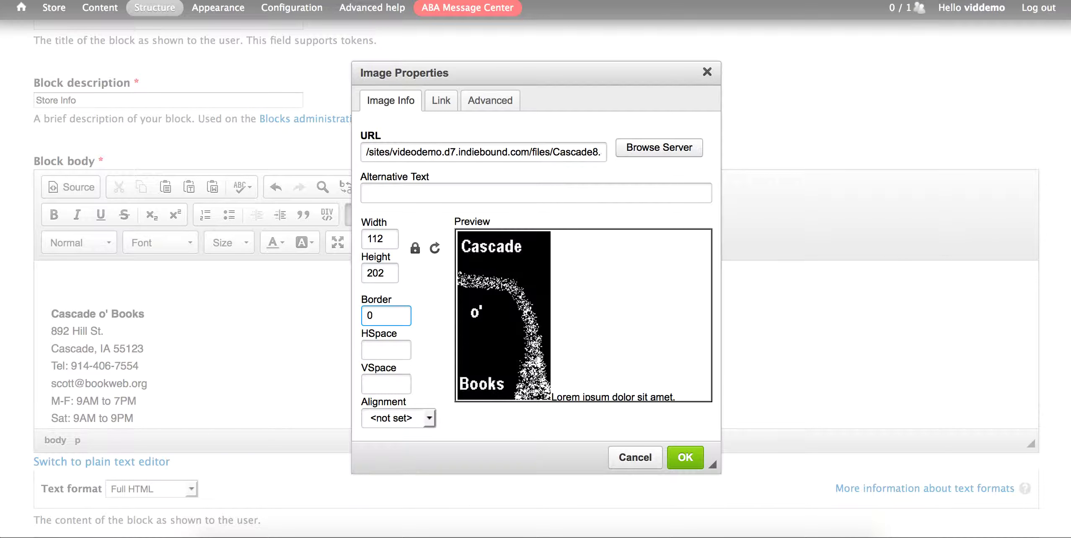
# Set the logo's HSpace and VSpace to 5, keep its alignment not set, and insert it into the block body.
pyautogui.click(391, 348)
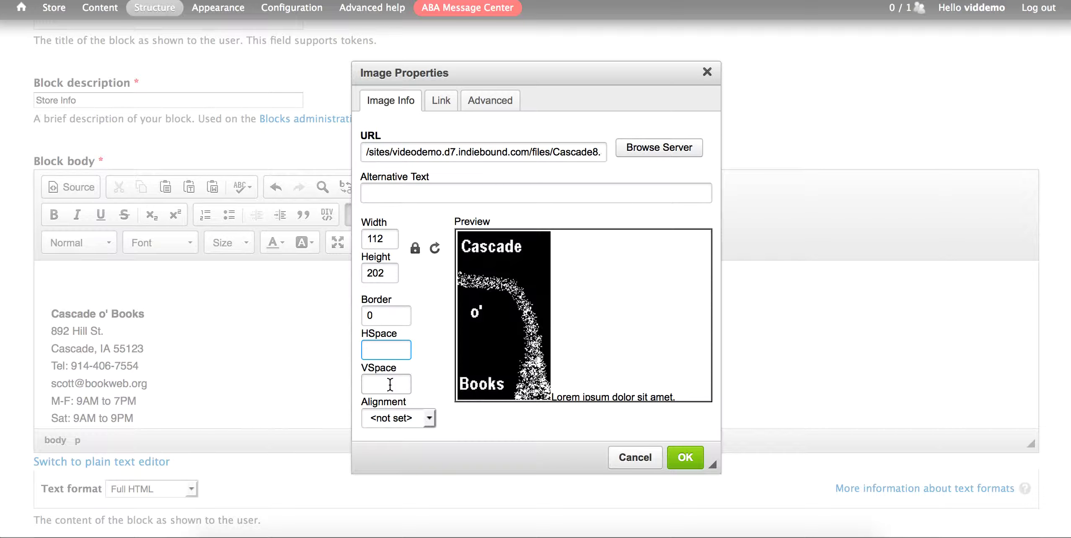
pyautogui.write('5')
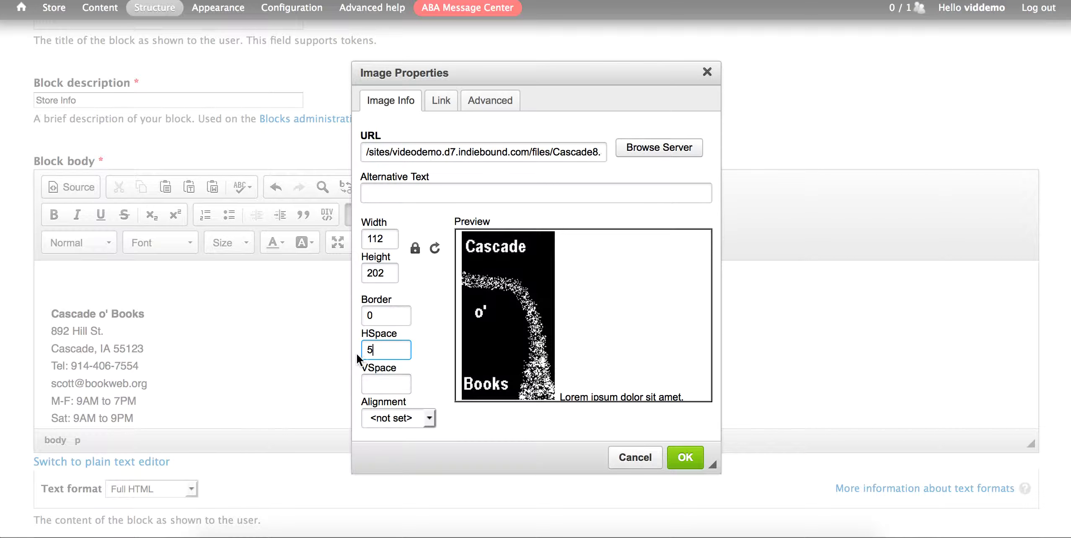
pyautogui.click(379, 385)
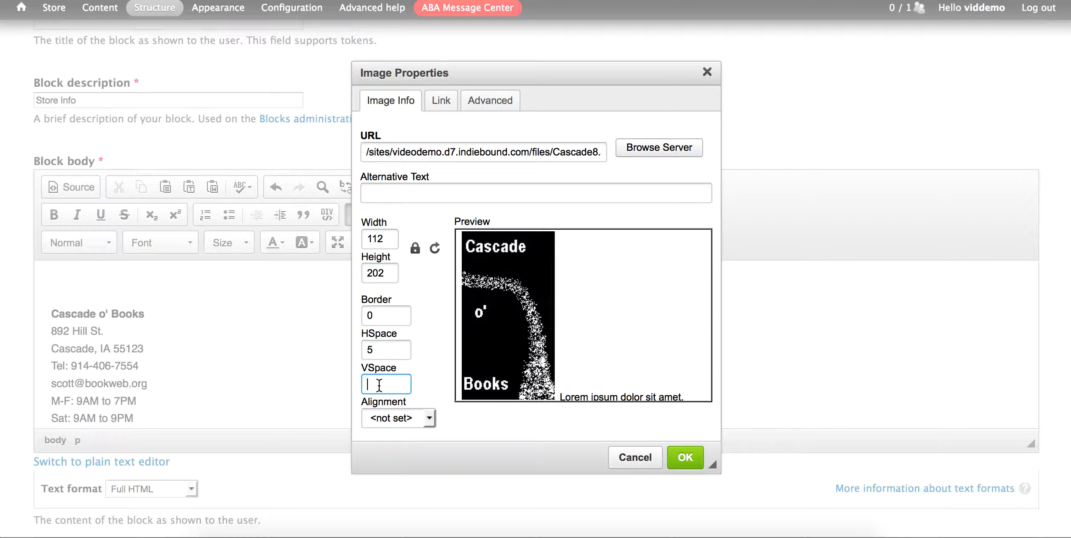
pyautogui.write('5')
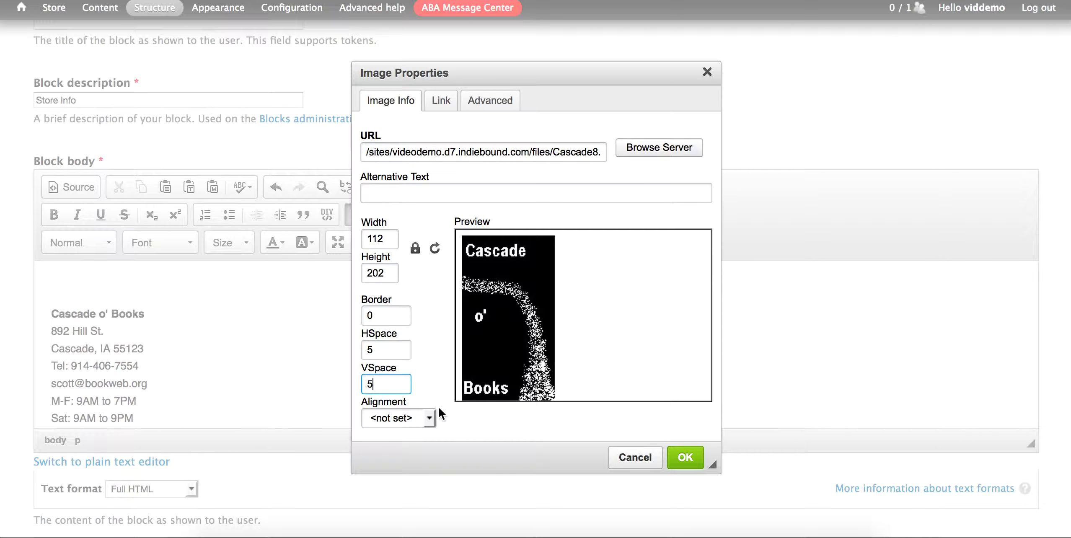
pyautogui.click(386, 419)
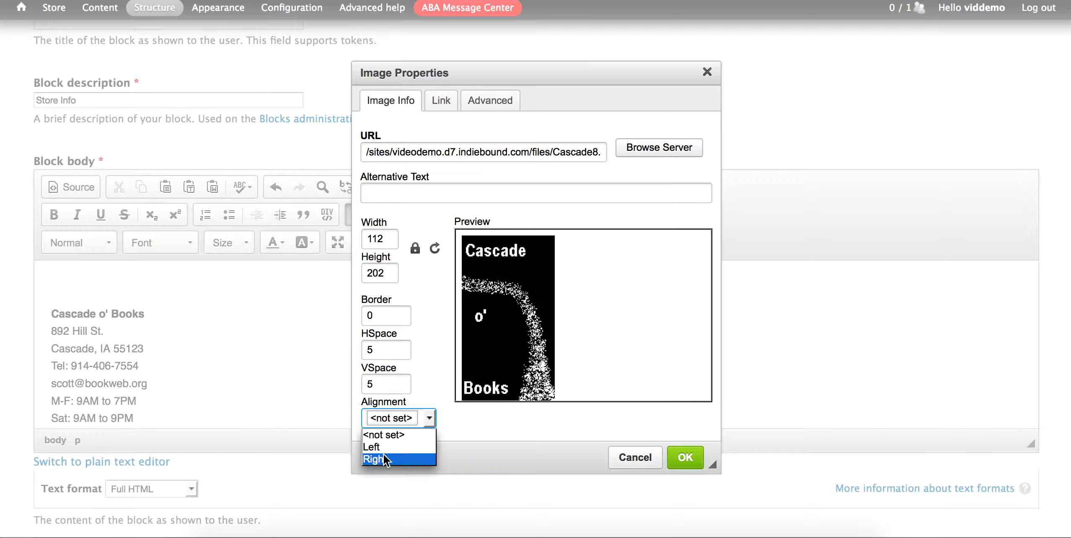
pyautogui.click(492, 423)
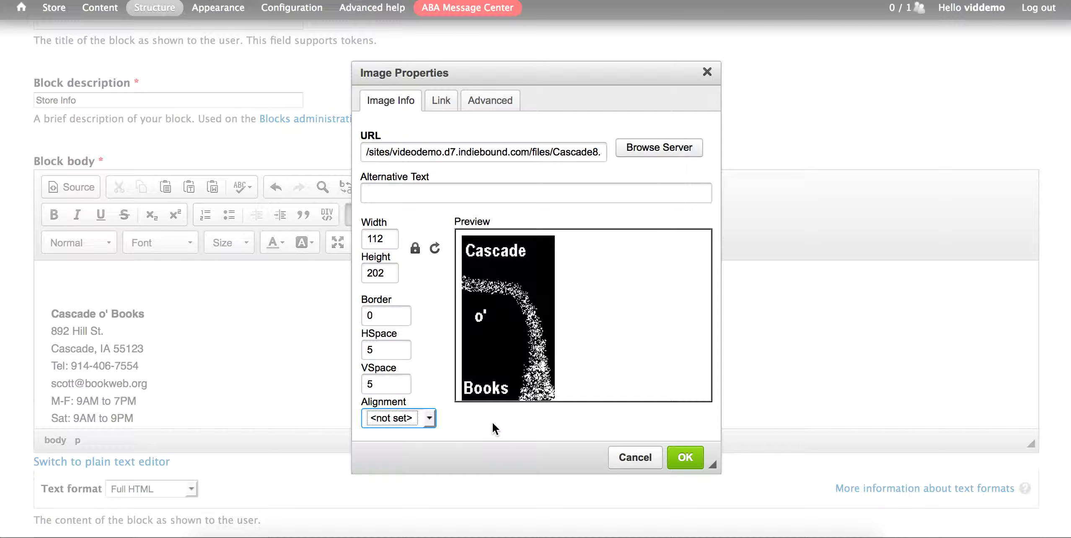
pyautogui.click(686, 458)
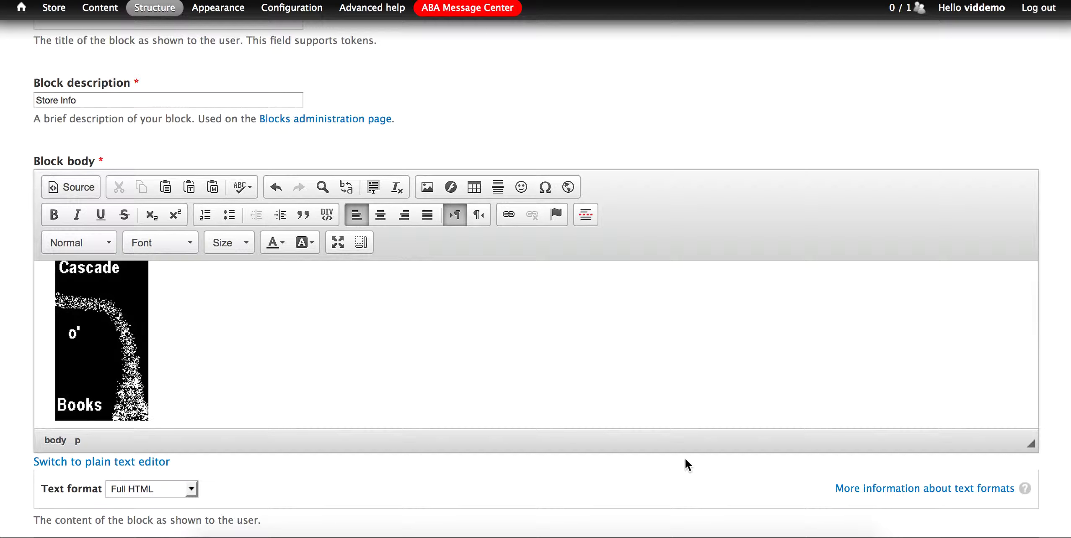
# Delete the bold "Cascade o' Books" line below the logo, along with its line break.
pyautogui.scroll(-3, 283, 343)
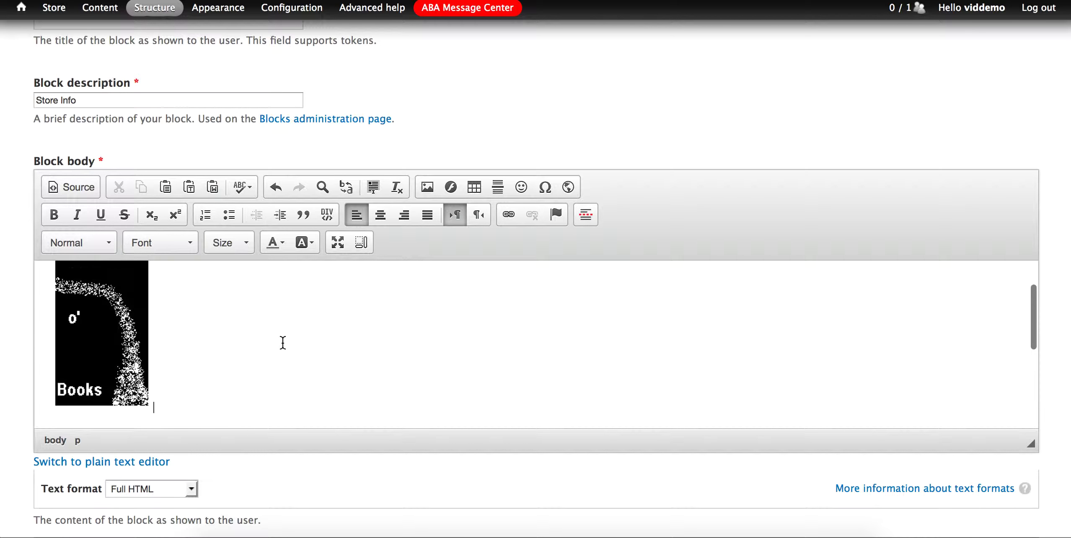
pyautogui.scroll(-2, 282, 342)
pyautogui.scroll(4, 283, 342)
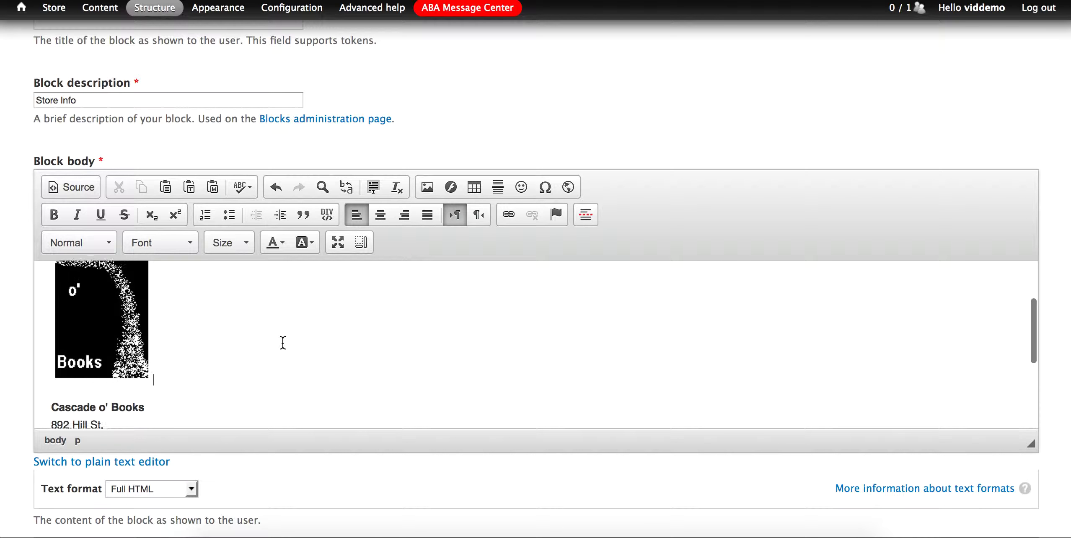
pyautogui.scroll(1, 283, 343)
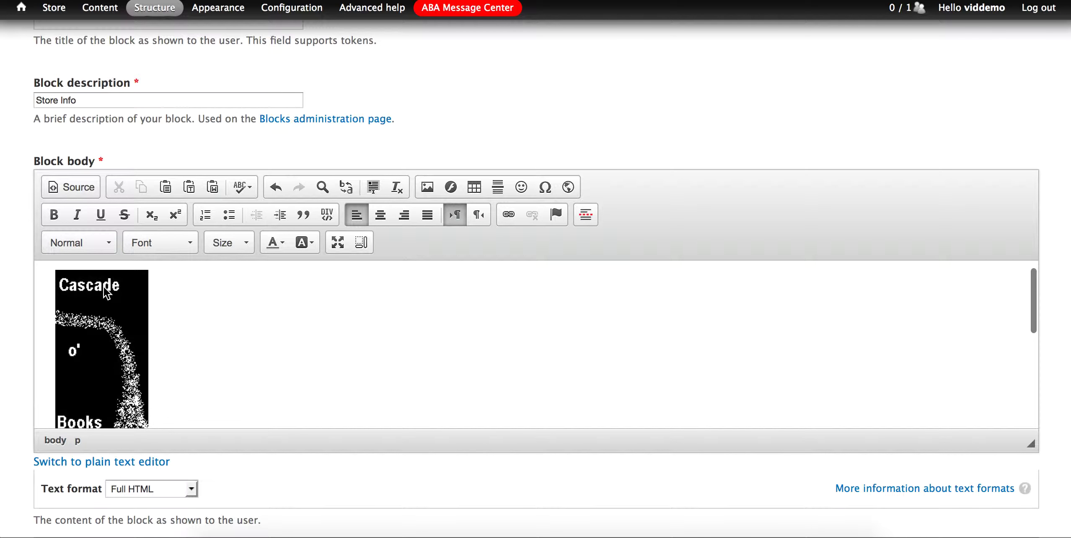
pyautogui.scroll(-3, 285, 320)
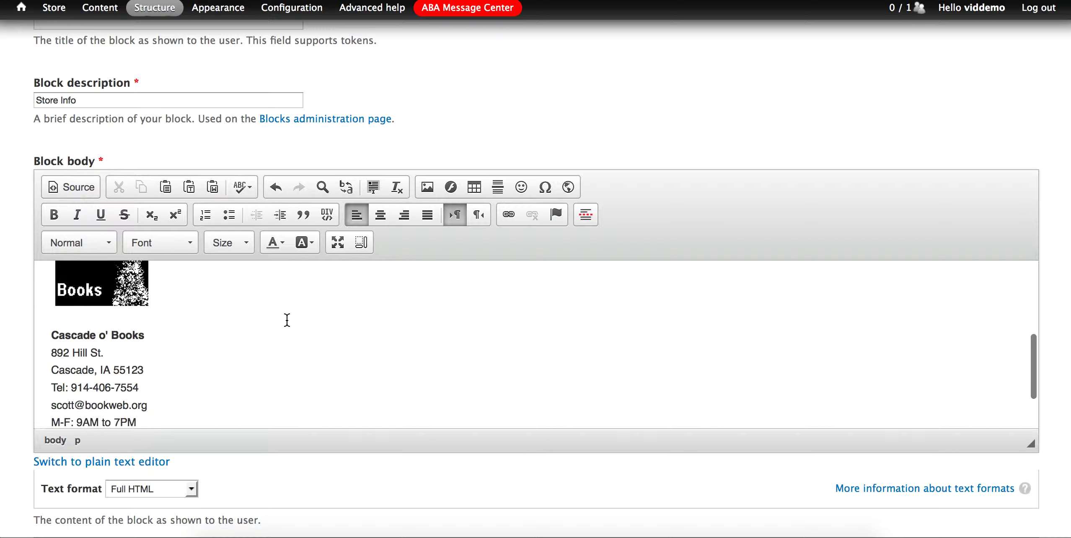
pyautogui.moveTo(146, 330); pyautogui.dragTo(46, 331)
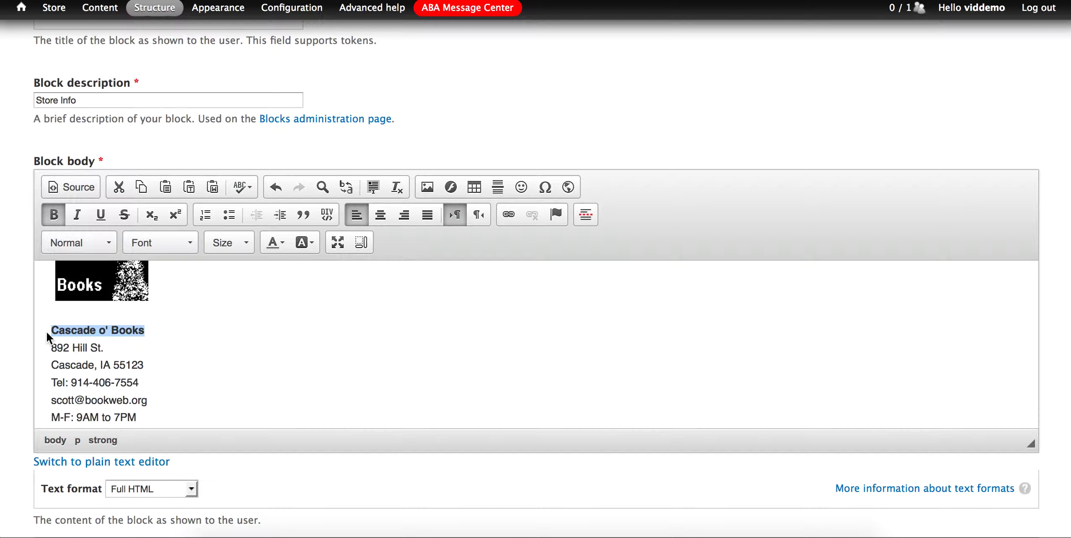
pyautogui.press('BackSpace')
pyautogui.press('BackSpace')
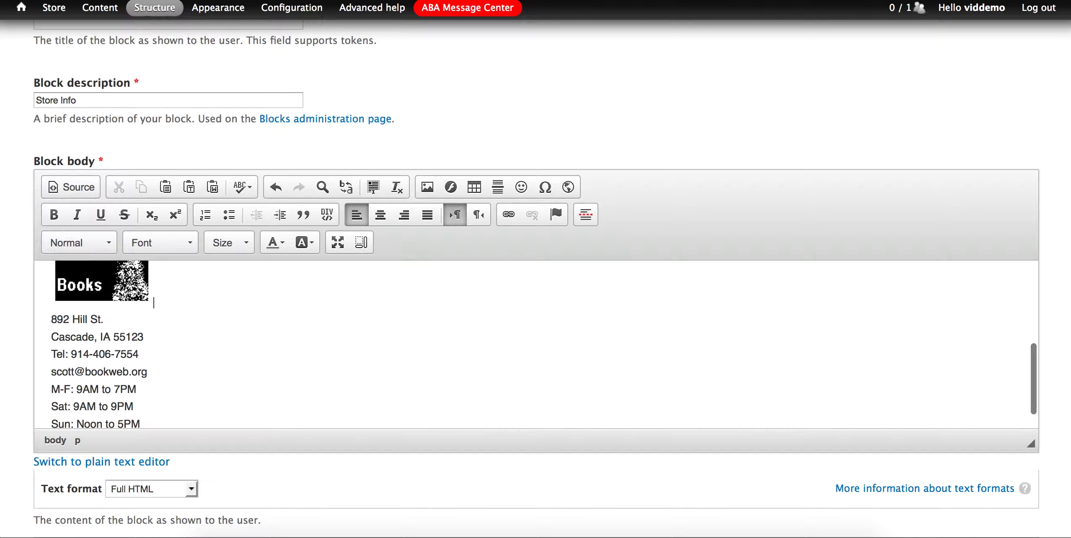
# Center the logo together with all the address, contact and opening-hours lines in the block body.
pyautogui.scroll(2, 240, 322)
pyautogui.scroll(-2, 240, 321)
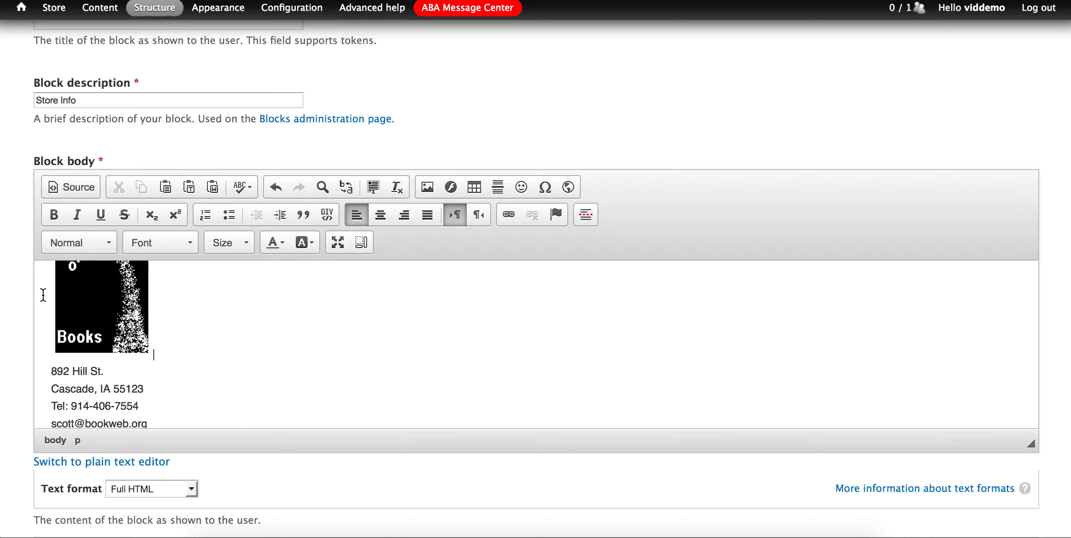
pyautogui.moveTo(53, 297); pyautogui.dragTo(195, 444)
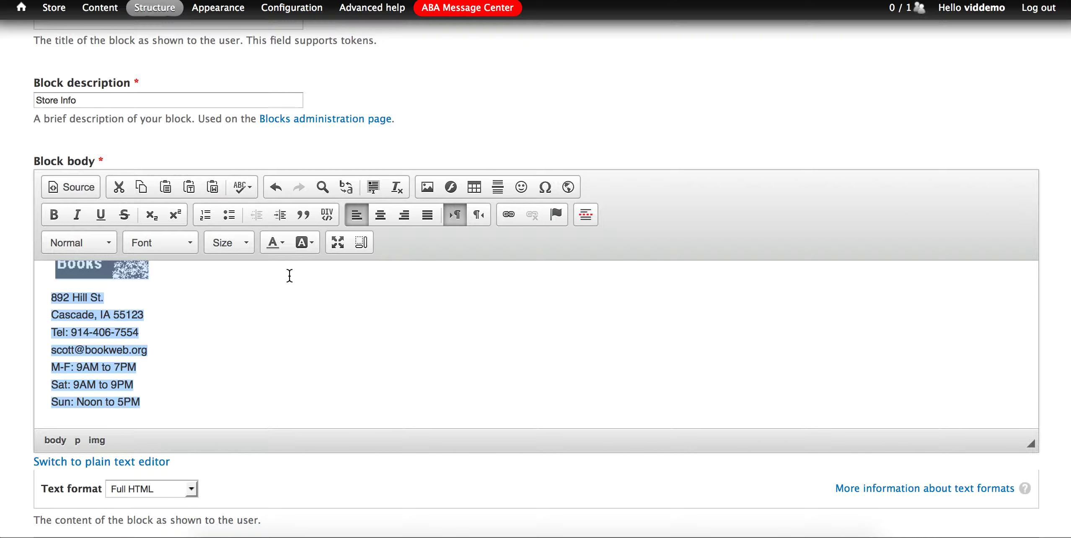
pyautogui.click(380, 216)
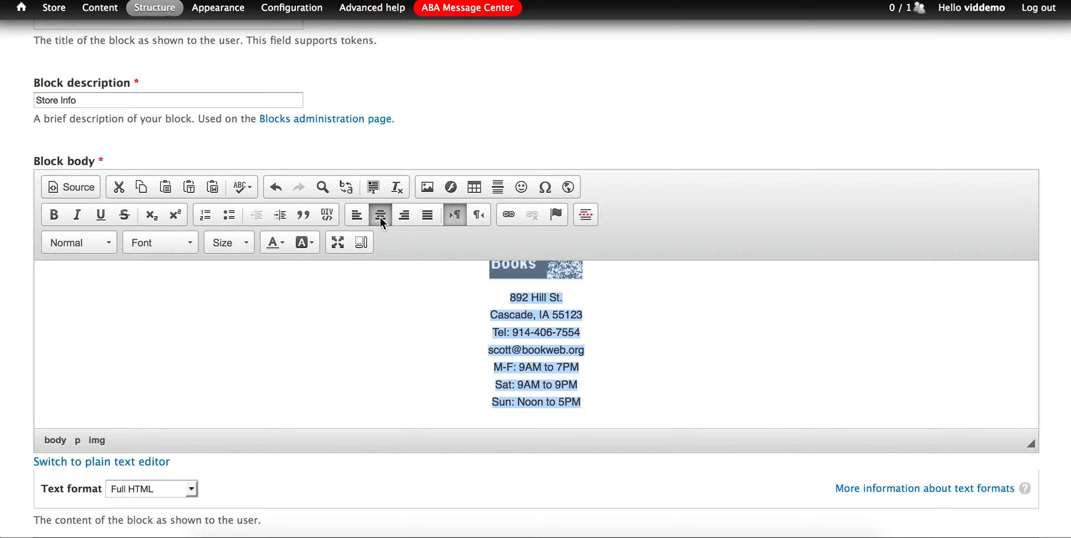
pyautogui.click(406, 323)
pyautogui.scroll(-1, 881, 301)
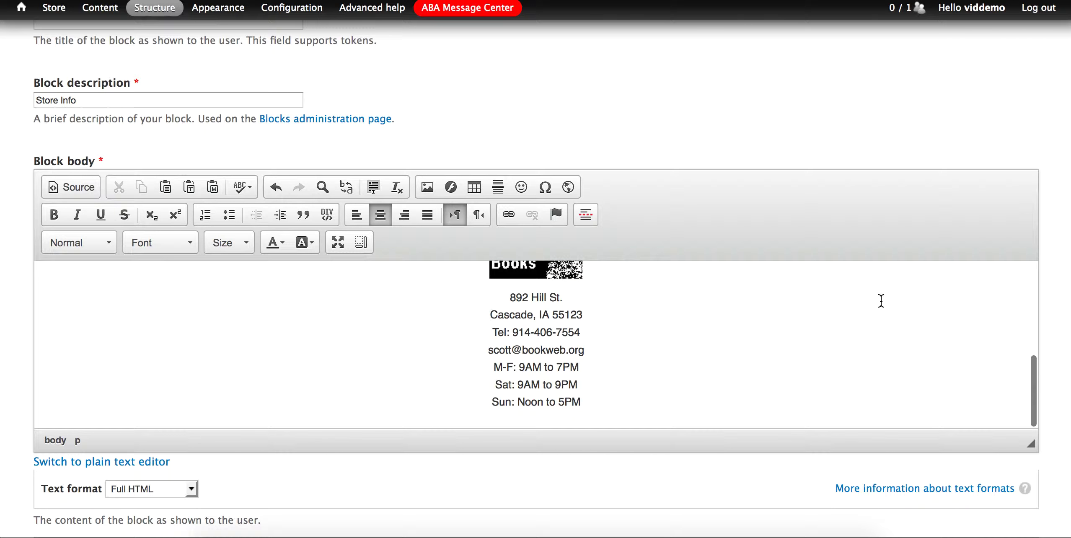
# Save the Store Info block with its centered content, leaving the region and visibility settings as they are.
pyautogui.scroll(-5, 881, 301)
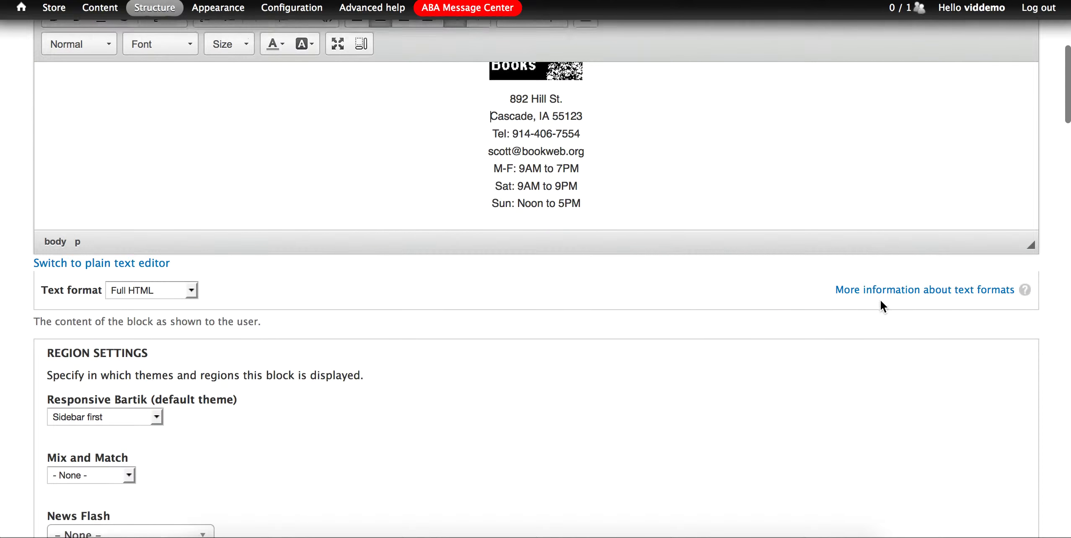
pyautogui.scroll(-3, 880, 301)
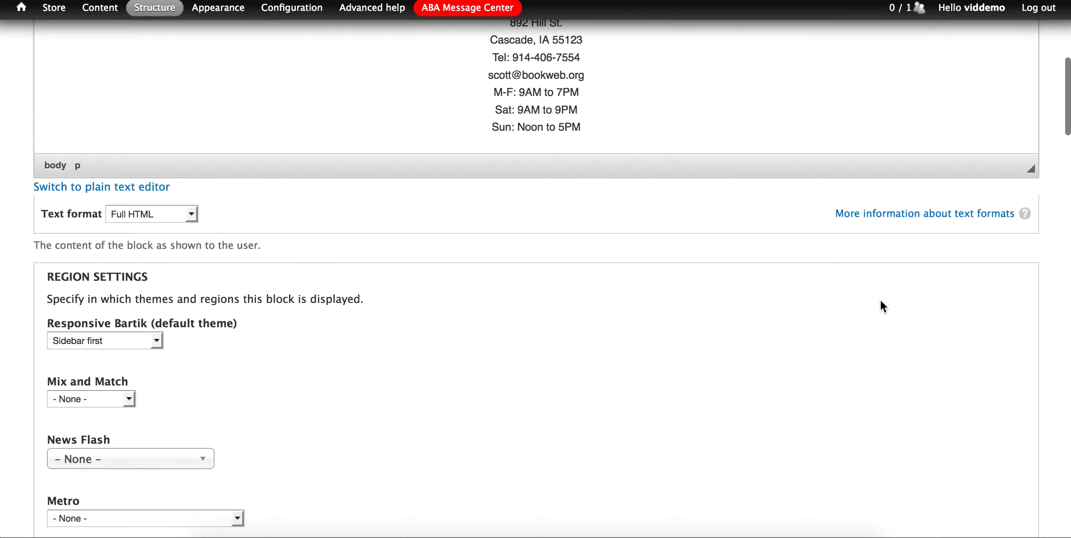
pyautogui.scroll(-20, 880, 301)
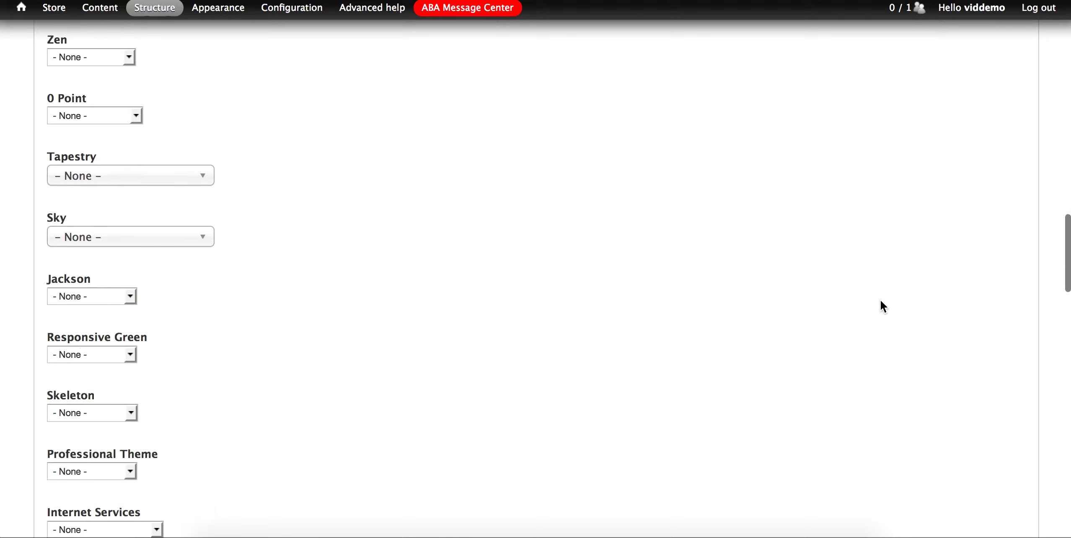
pyautogui.scroll(-2, 880, 299)
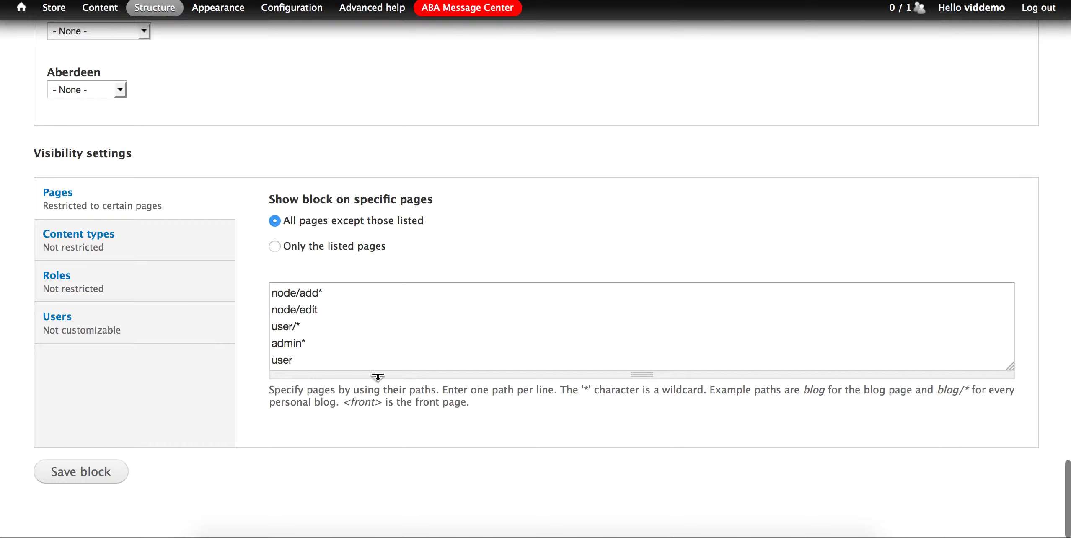
pyautogui.click(78, 473)
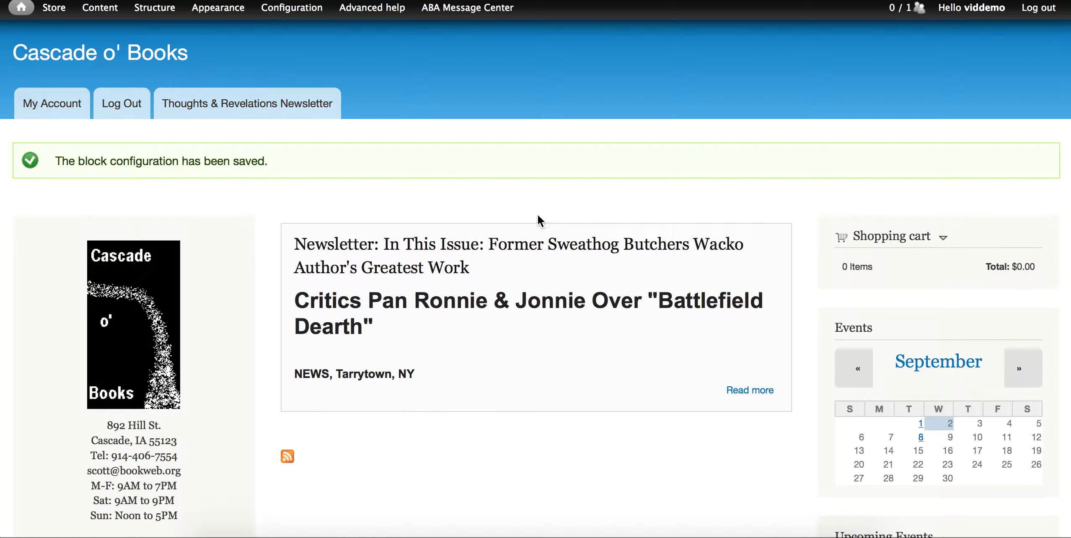
# Check the Store Info block on the home page and reopen its configuration from there.
pyautogui.scroll(-1, 539, 194)
pyautogui.scroll(-6, 540, 198)
pyautogui.scroll(2, 420, 167)
pyautogui.moveTo(139, 253)
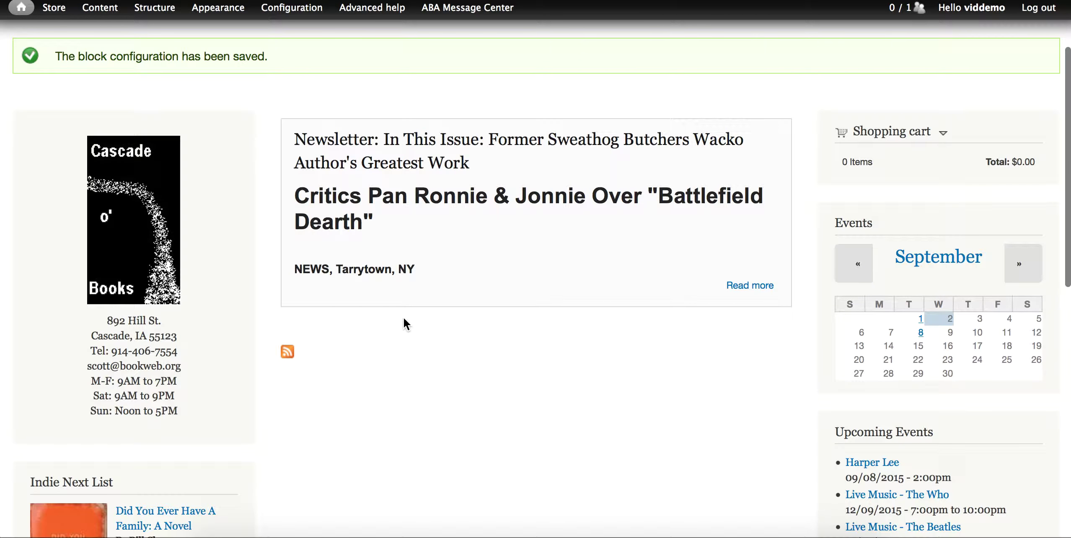
pyautogui.moveTo(149, 214)
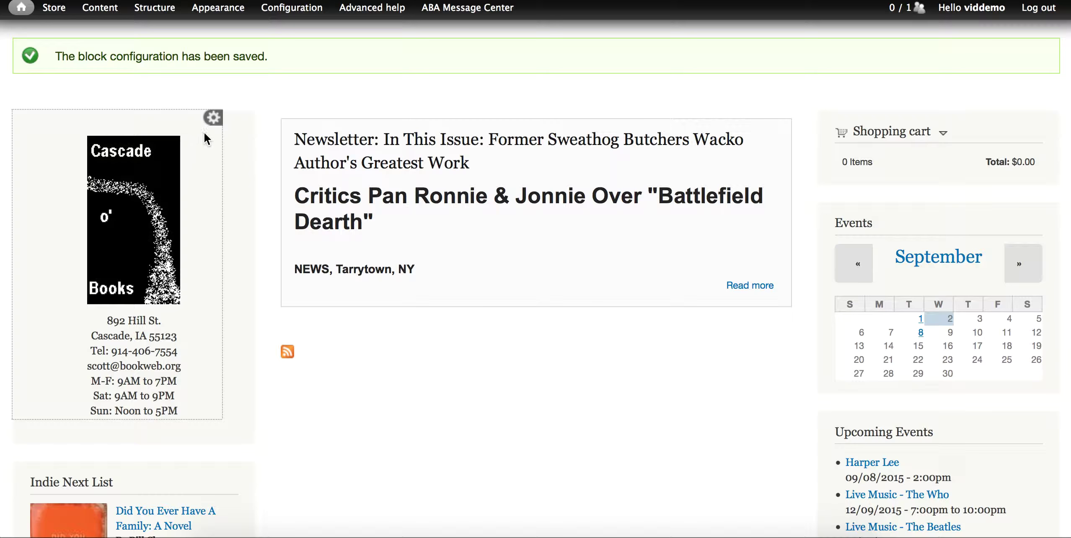
pyautogui.click(214, 118)
pyautogui.click(194, 128)
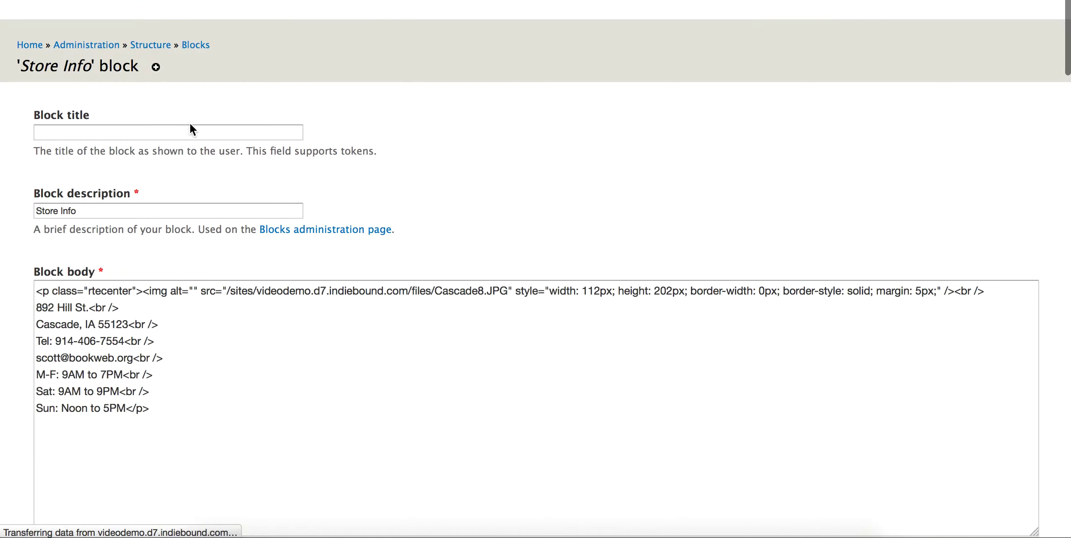
pyautogui.scroll(-2, 601, 95)
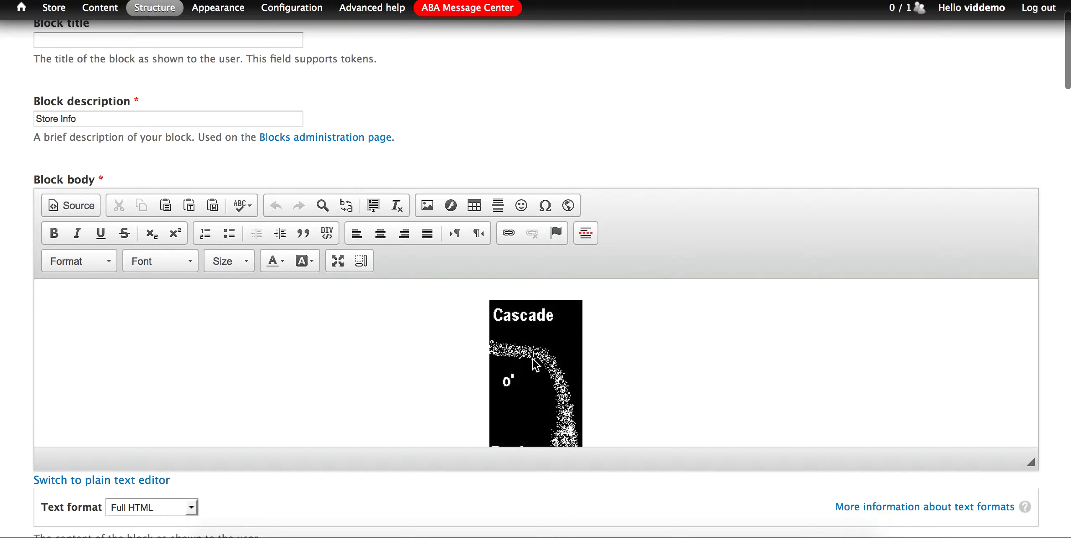
pyautogui.click(532, 358)
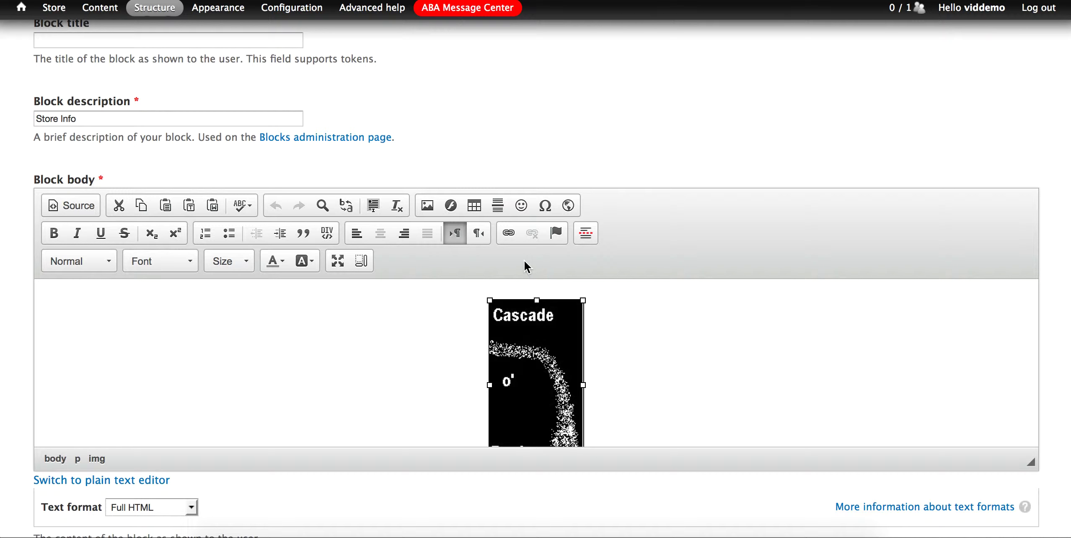
pyautogui.click(509, 233)
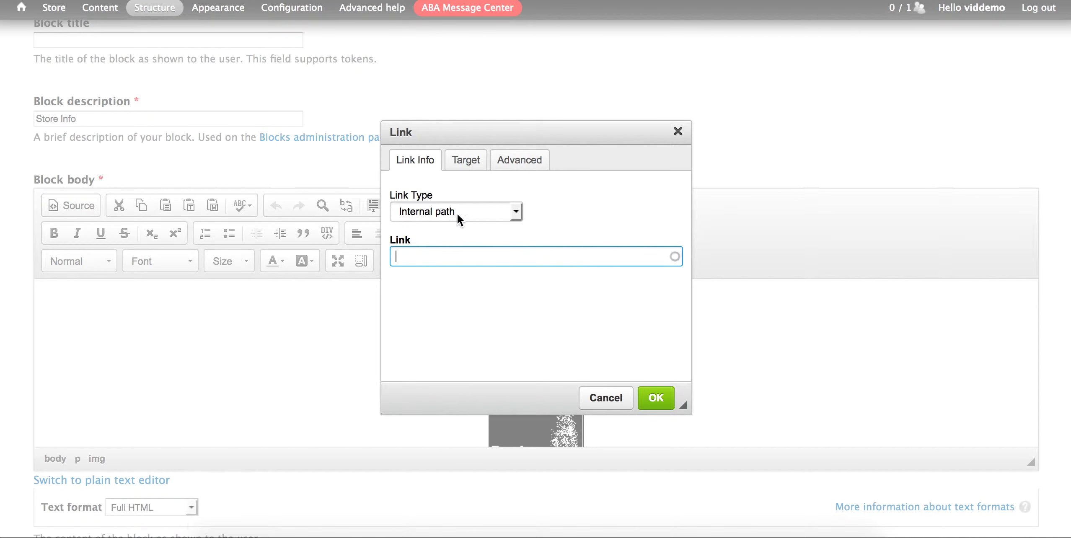
pyautogui.click(517, 214)
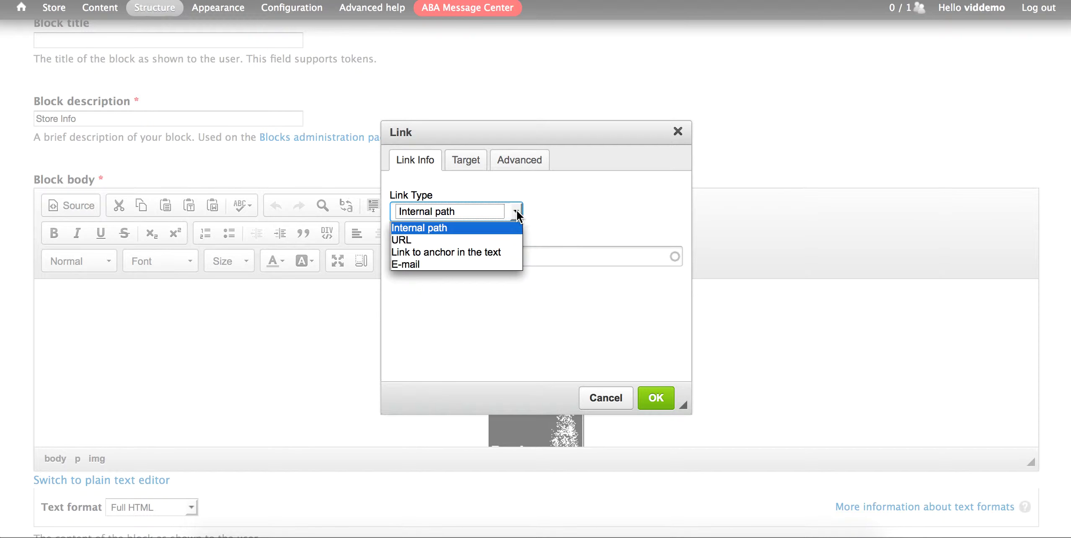
pyautogui.click(455, 239)
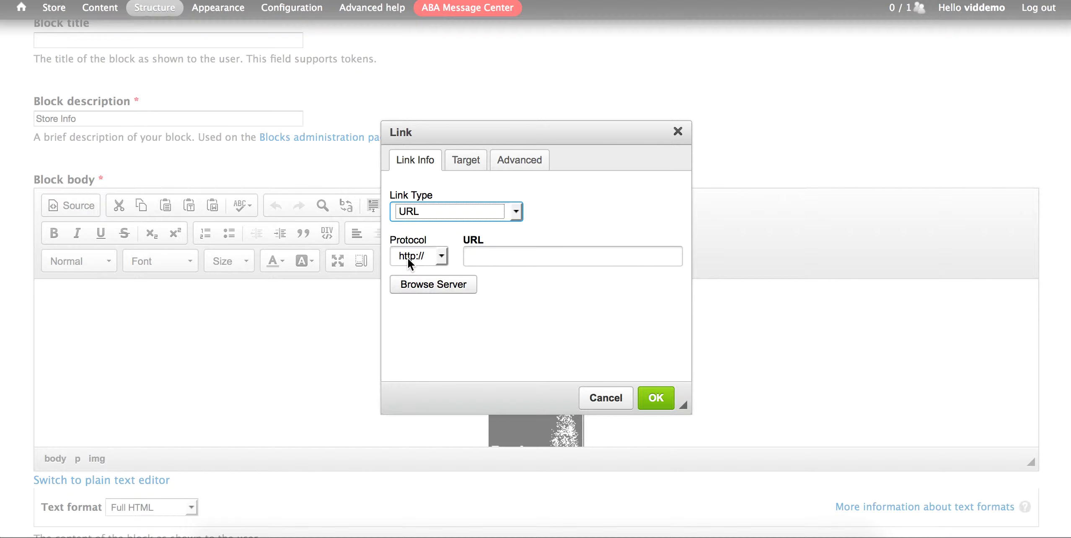
pyautogui.click(484, 252)
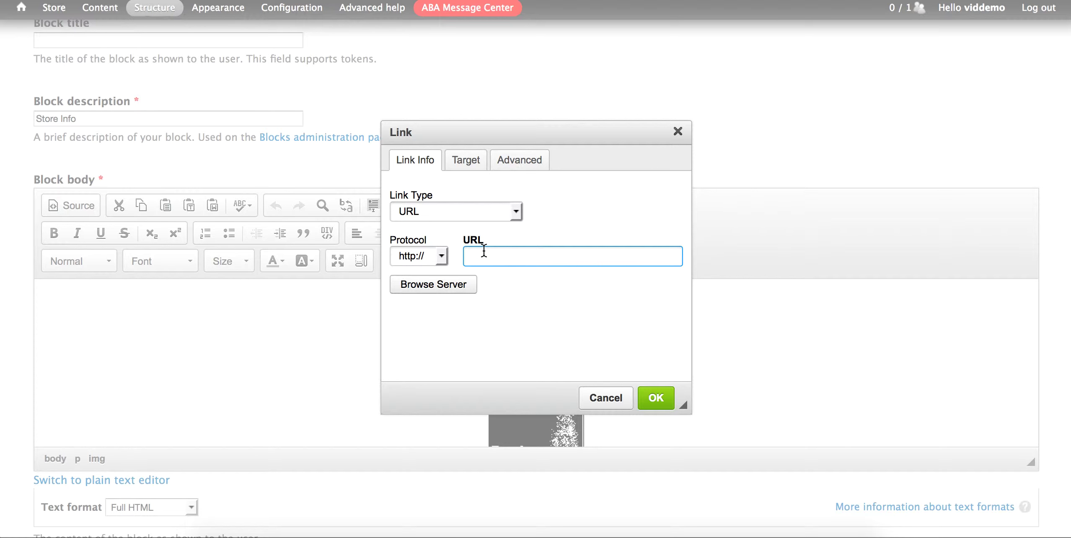
pyautogui.write('videodemo.d7.indiebound.com')
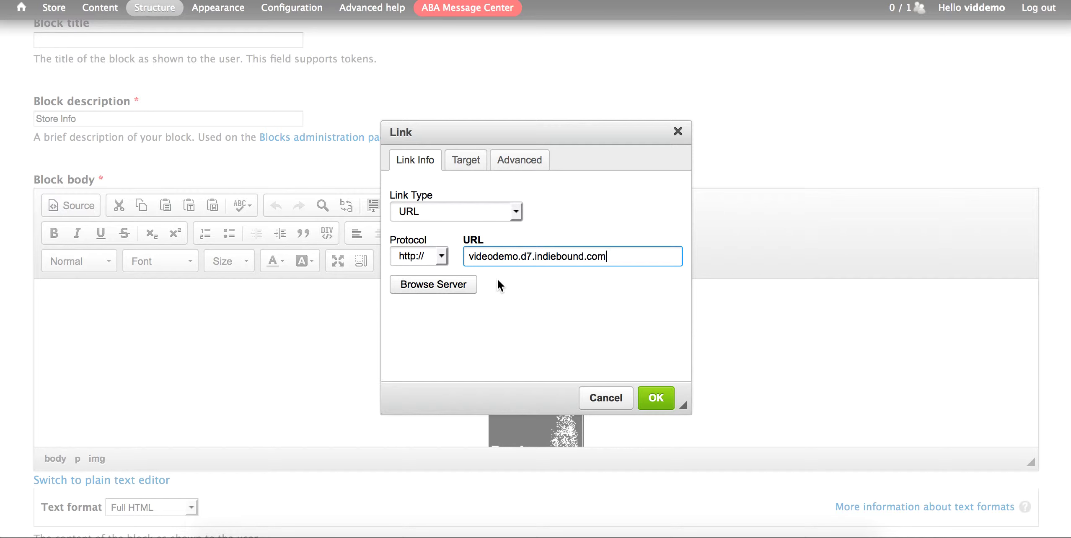
pyautogui.click(656, 399)
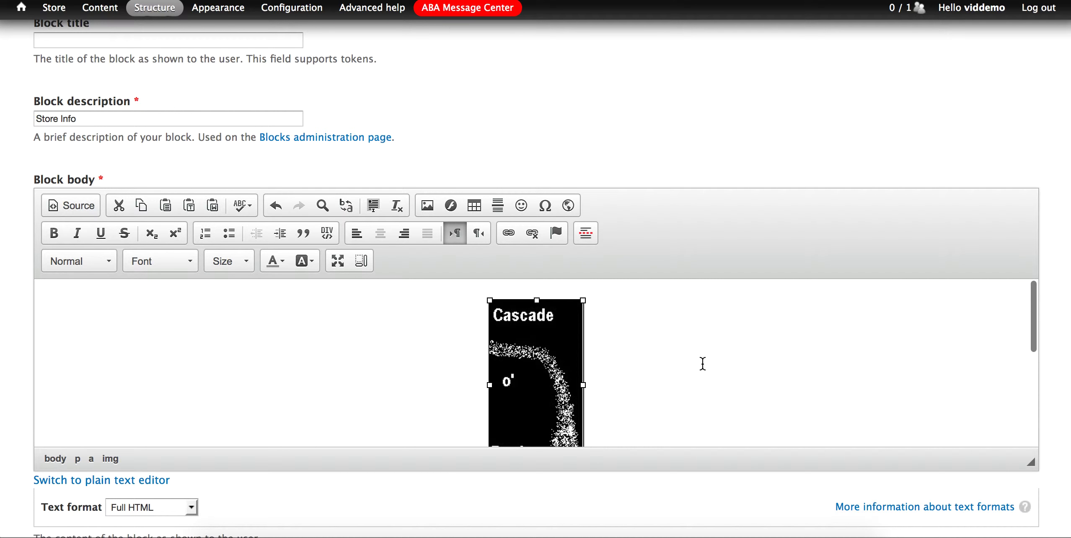
# Save the Store Info block with the linked logo.
pyautogui.scroll(-5, 702, 364)
pyautogui.scroll(-20, 745, 202)
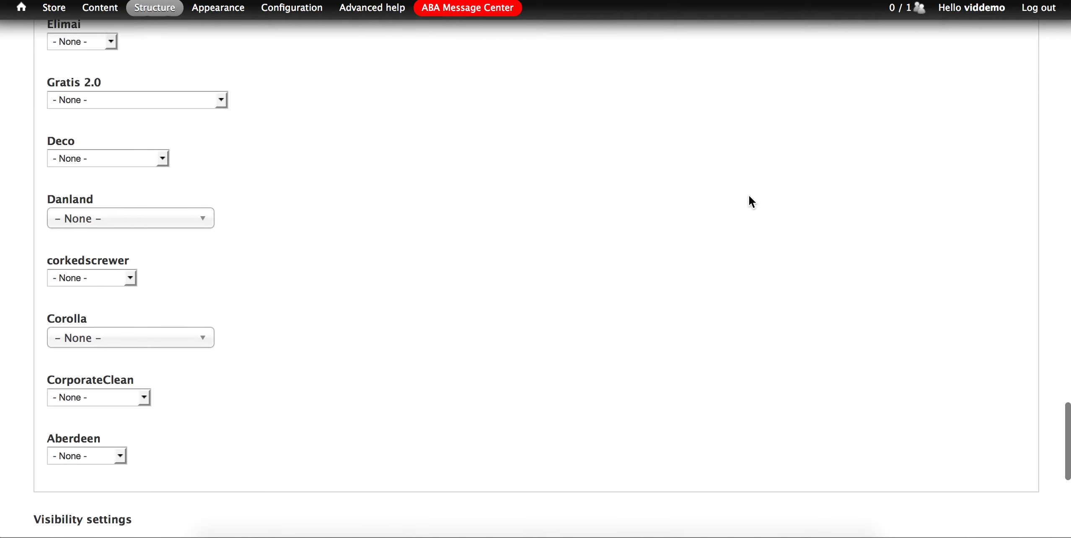
pyautogui.scroll(-5, 746, 195)
pyautogui.click(77, 481)
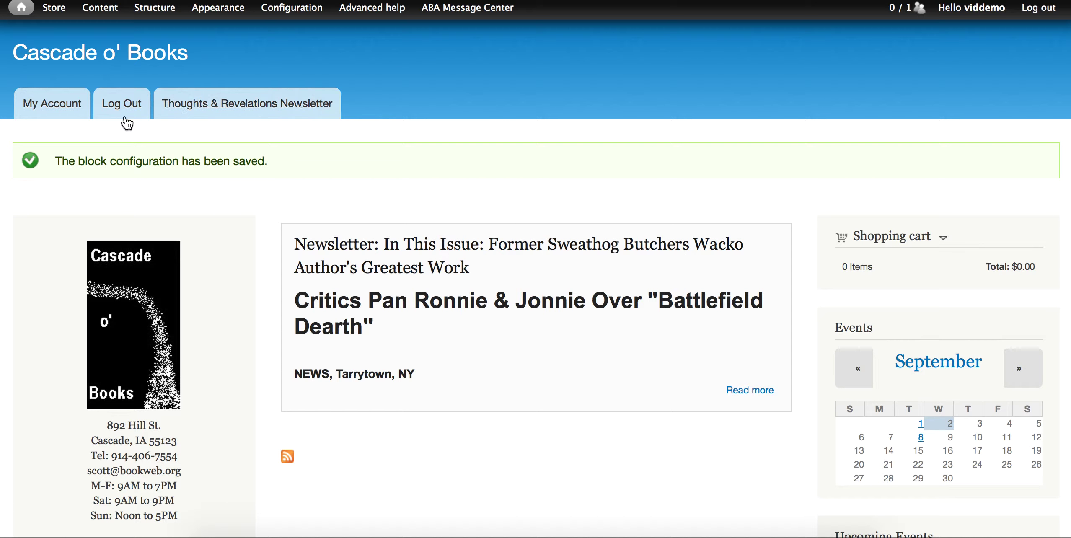
# Open the Thoughts & Revelations Newsletter page and test the logo's link from there.
pyautogui.click(257, 110)
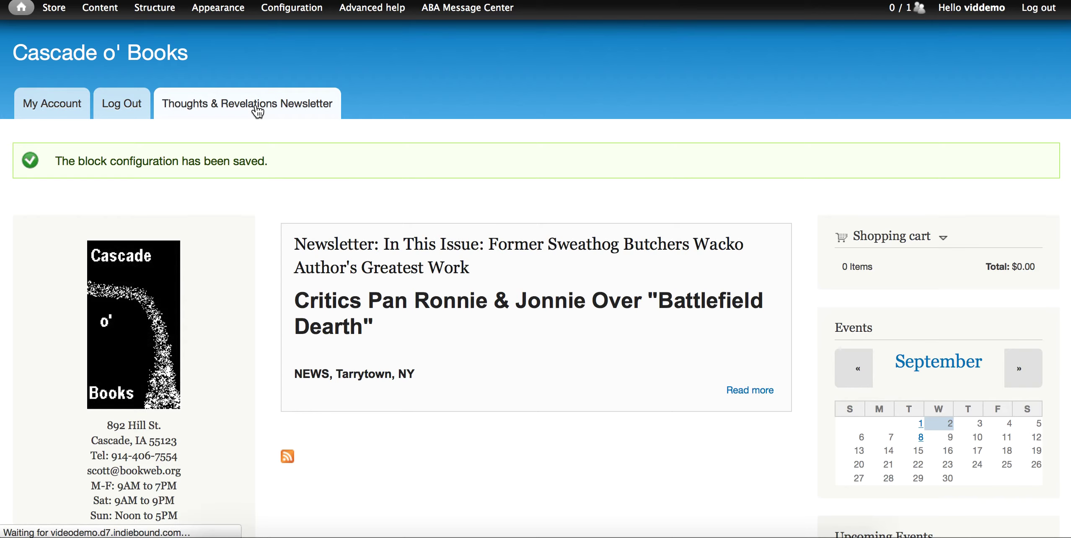
pyautogui.click(141, 263)
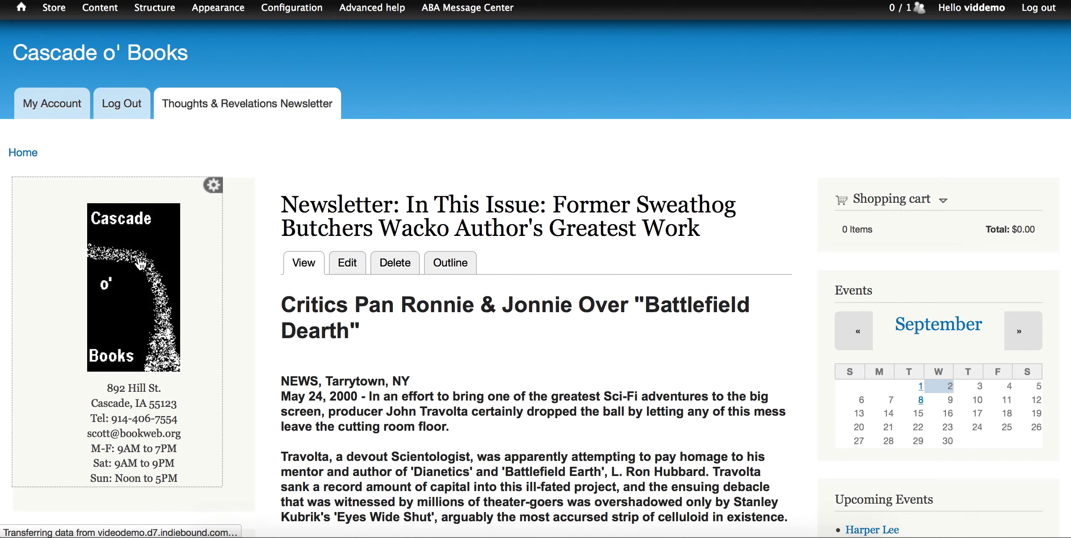